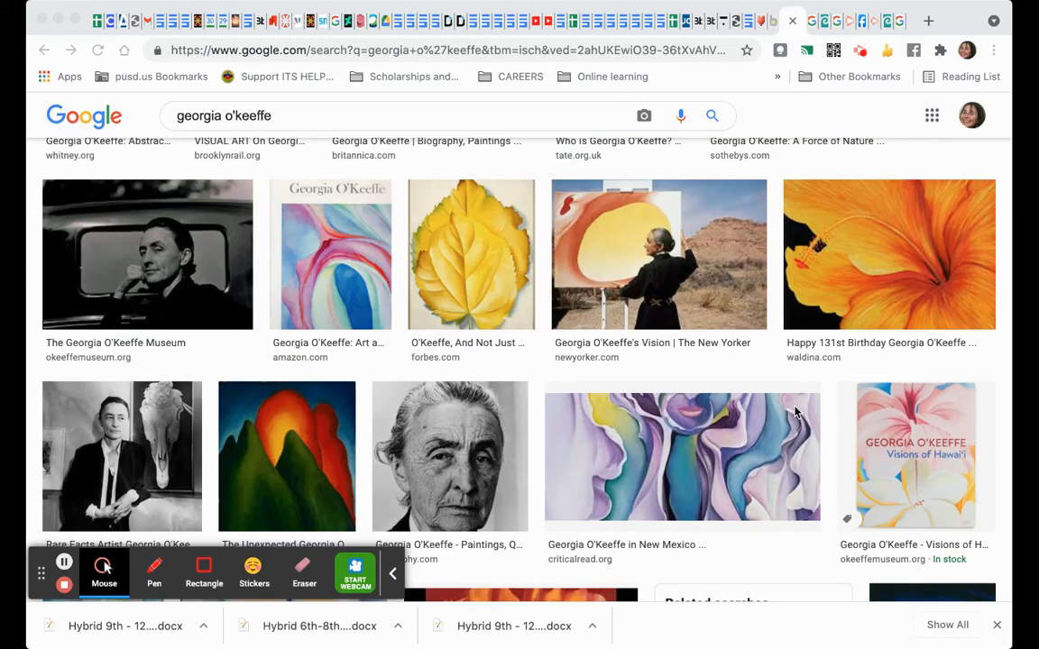
Browse the Georgia O'Keeffe image results to examine her flower, landscape and abstract paintings.
scroll(795, 413, "up", 3)
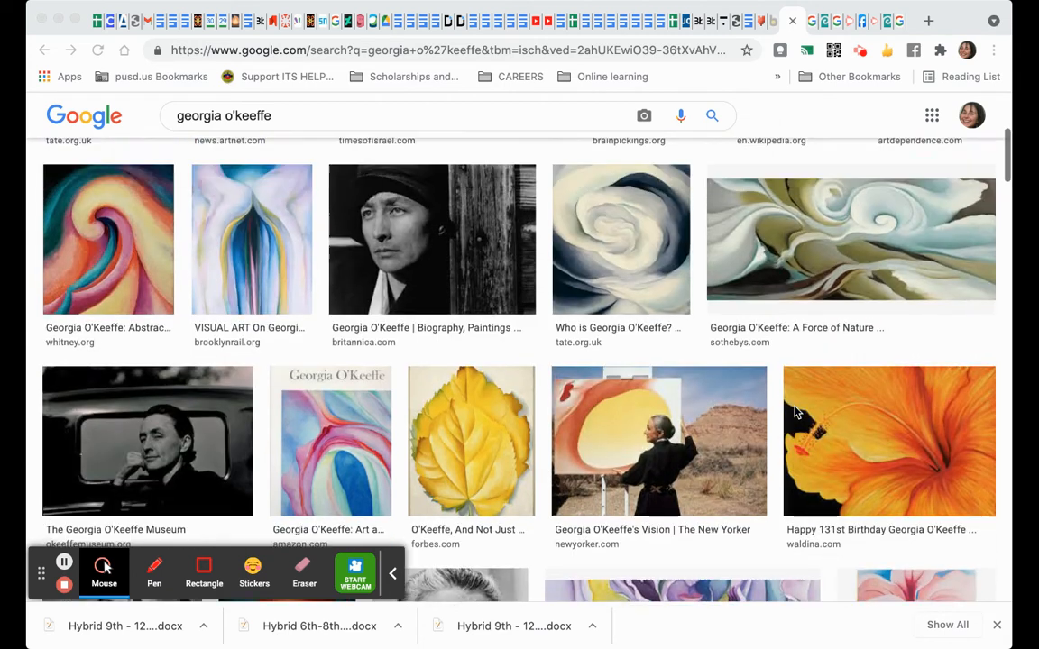
scroll(796, 413, "up", 2)
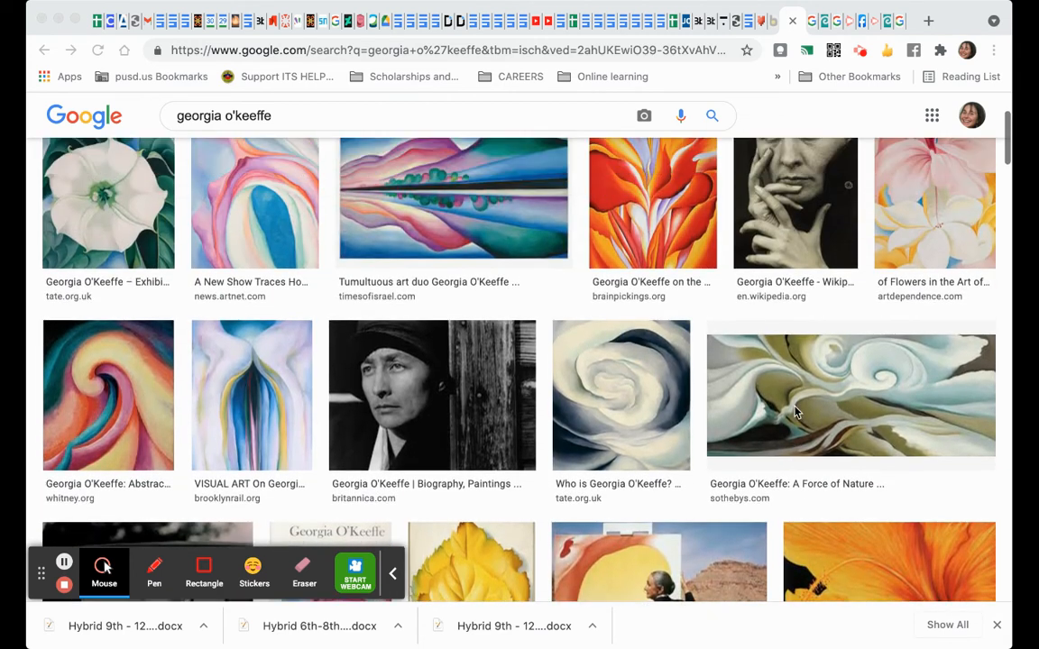
scroll(795, 413, "up", 1)
scroll(795, 413, "down", 5)
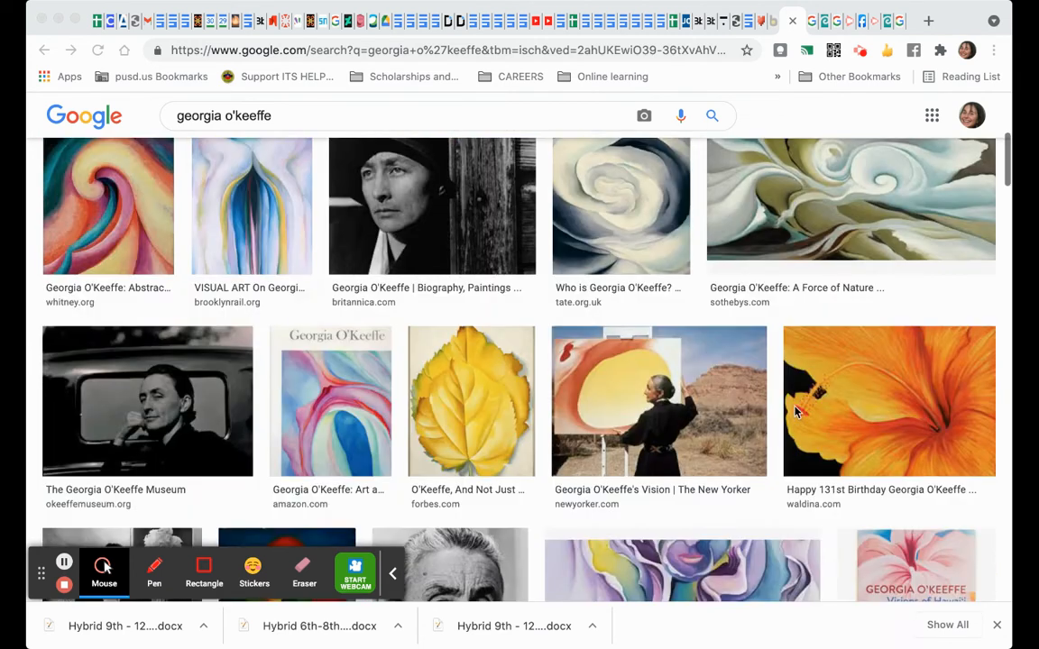
scroll(795, 413, "down", 3)
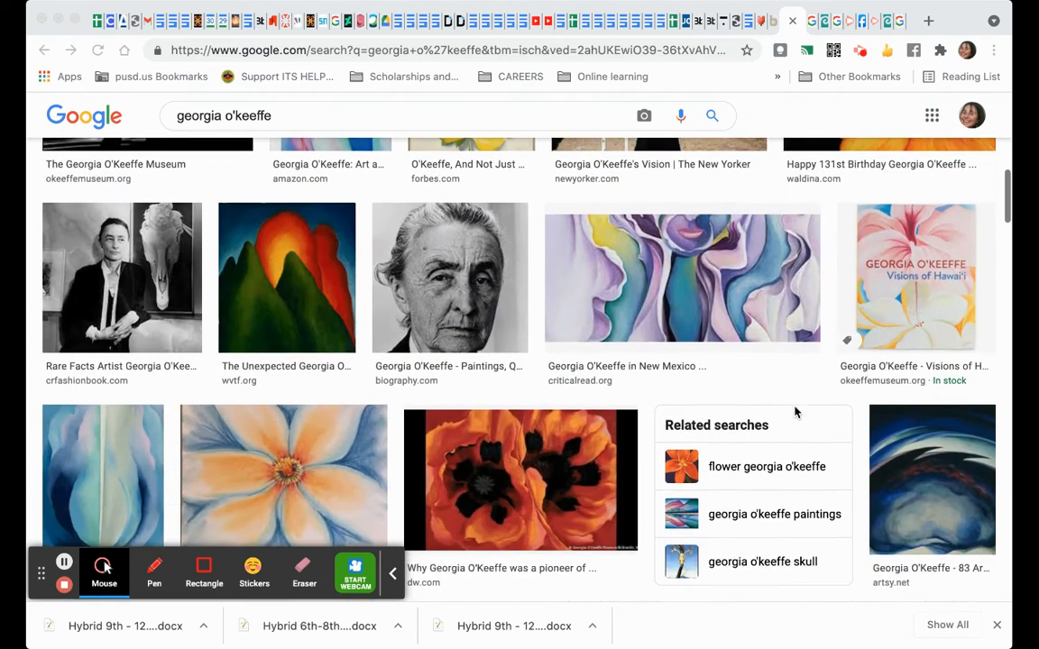
scroll(795, 413, "down", 2)
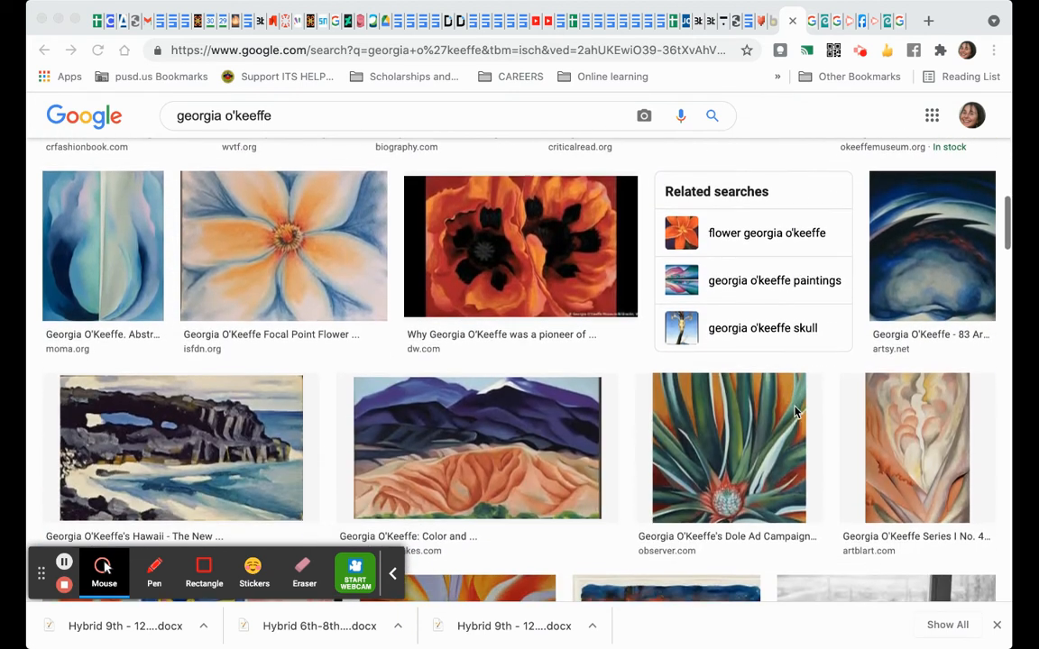
scroll(795, 413, "down", 1)
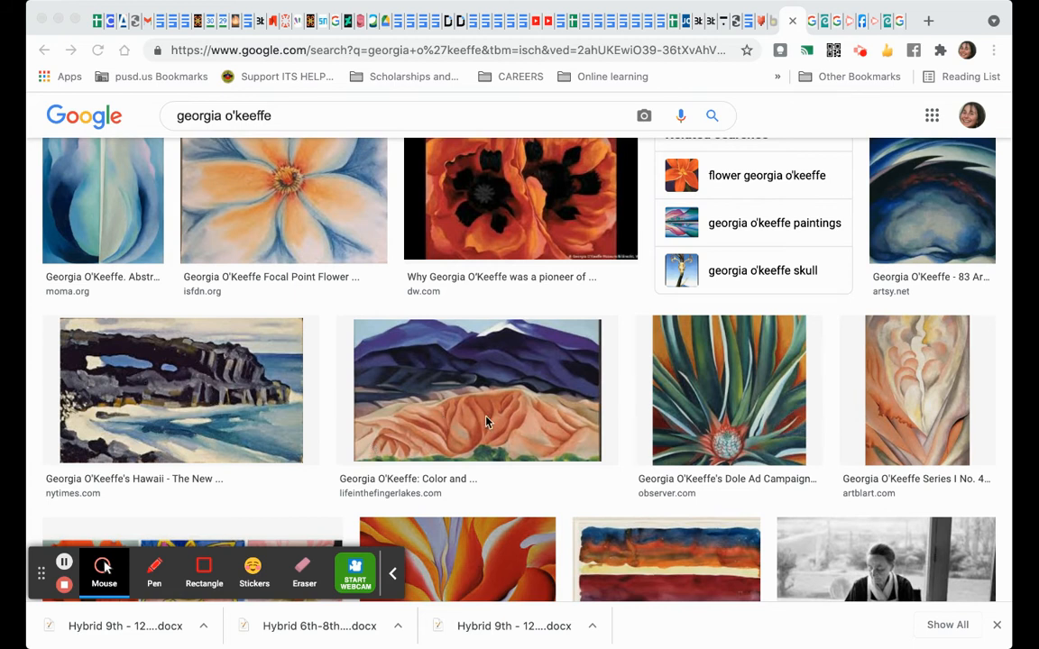
scroll(491, 422, "down", 1)
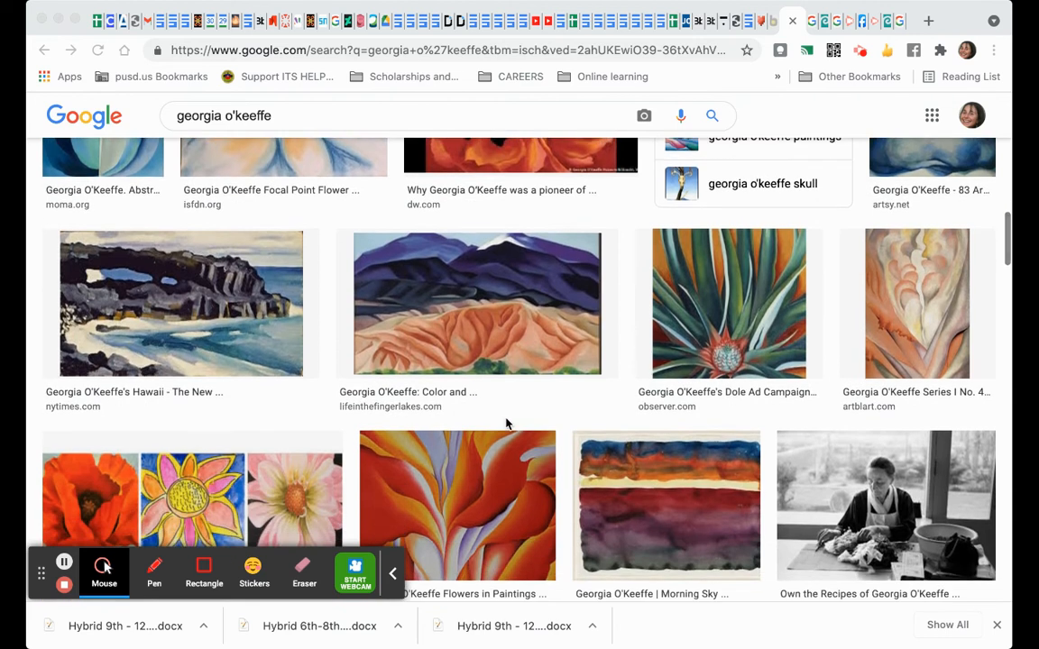
scroll(506, 423, "down", 2)
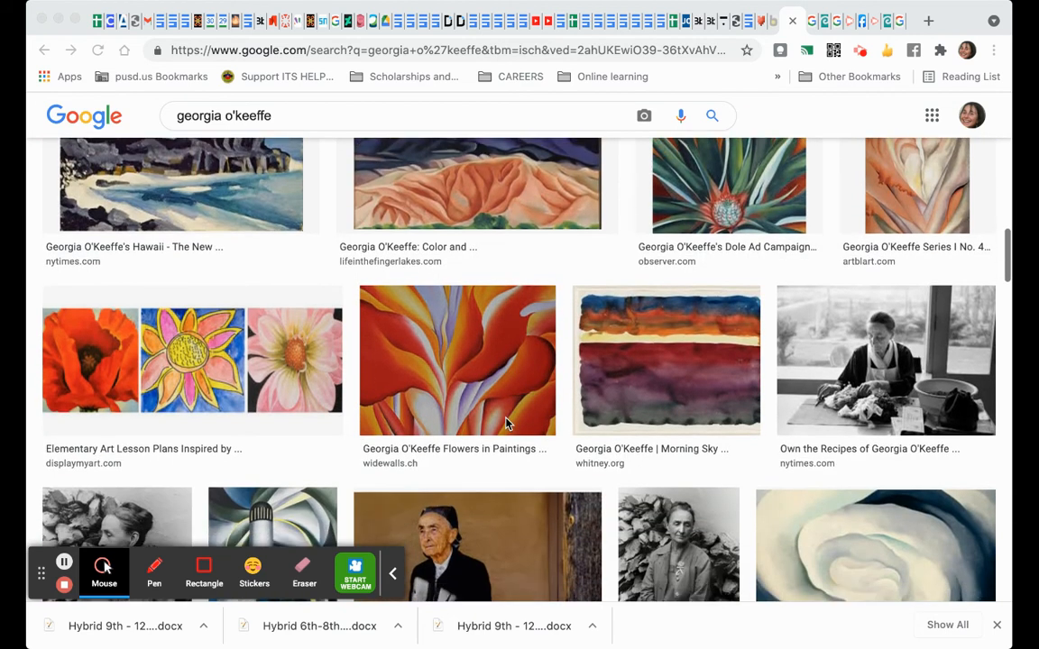
scroll(506, 423, "down", 2)
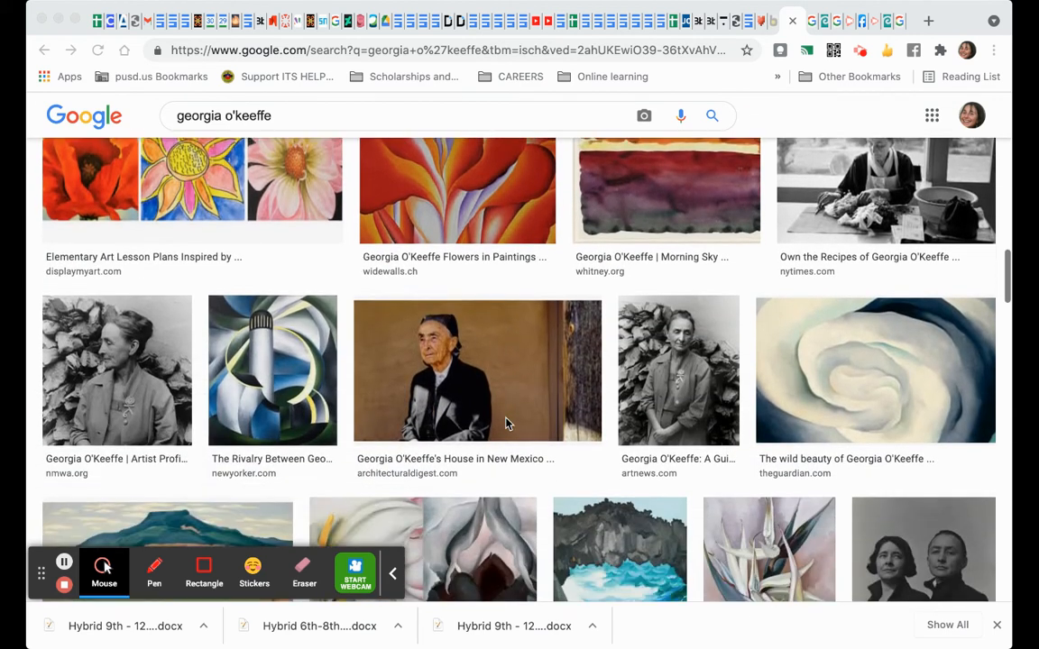
scroll(506, 423, "down", 2)
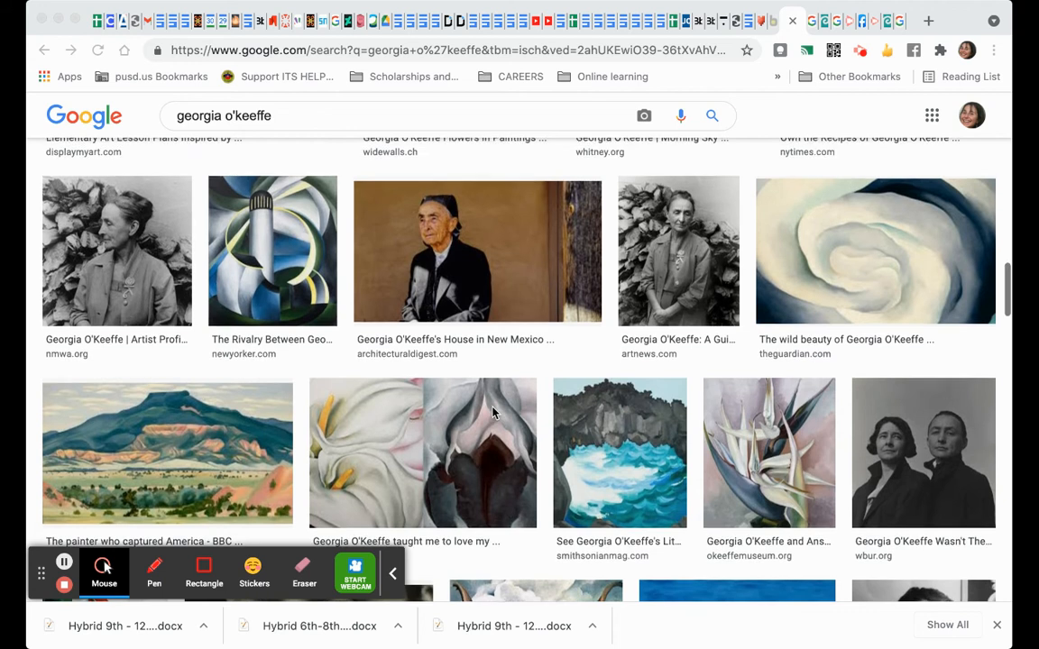
scroll(492, 412, "up", 5)
scroll(493, 412, "up", 1)
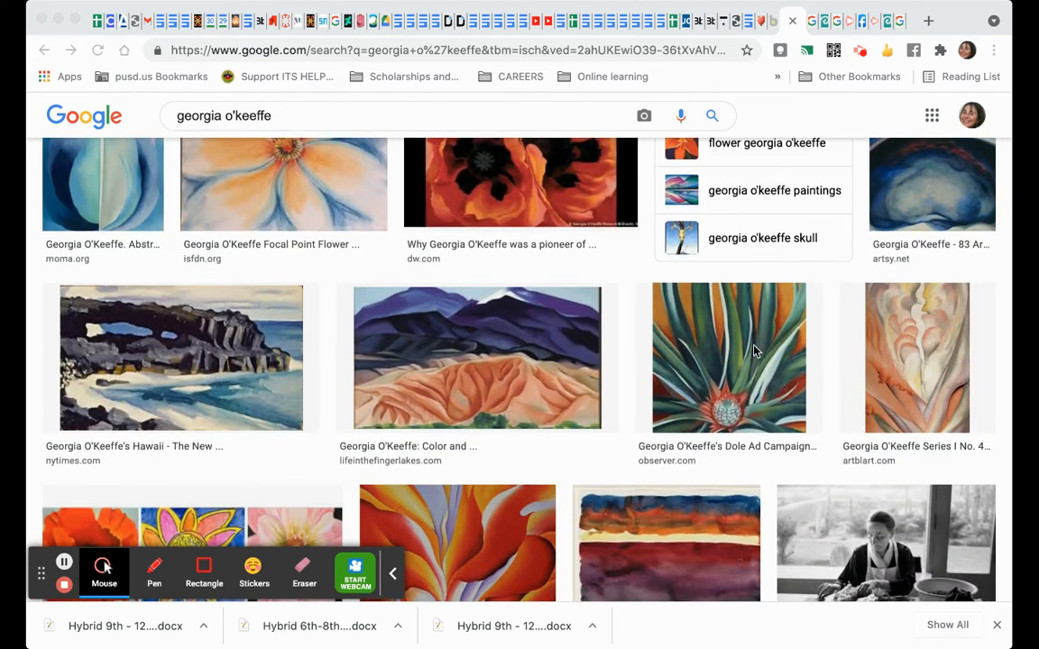
scroll(755, 351, "up", 2)
scroll(755, 352, "up", 5)
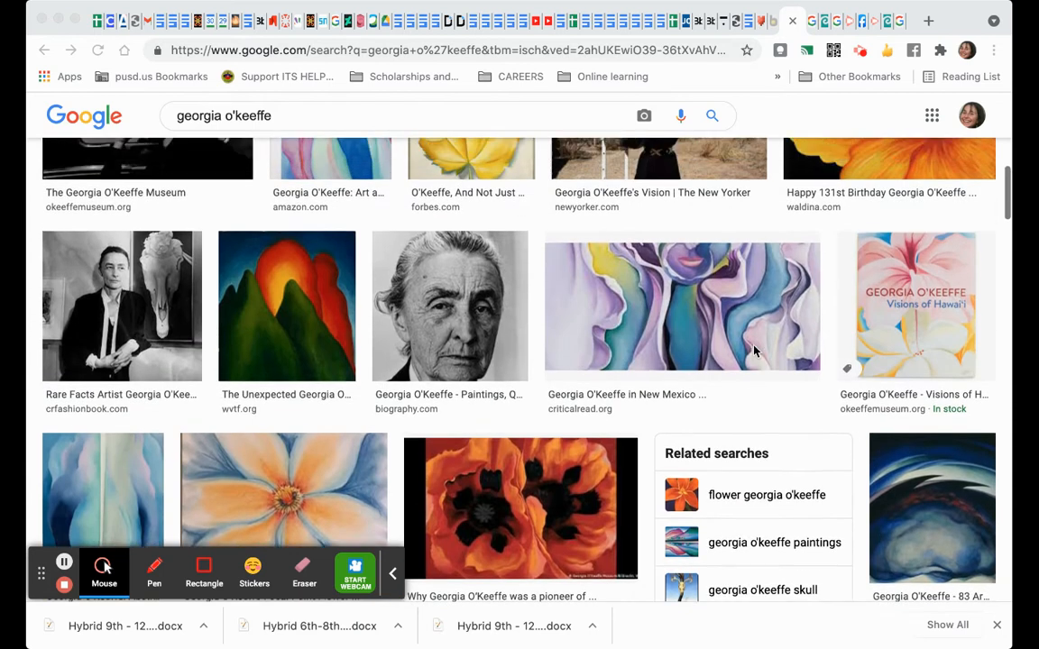
scroll(755, 351, "up", 2)
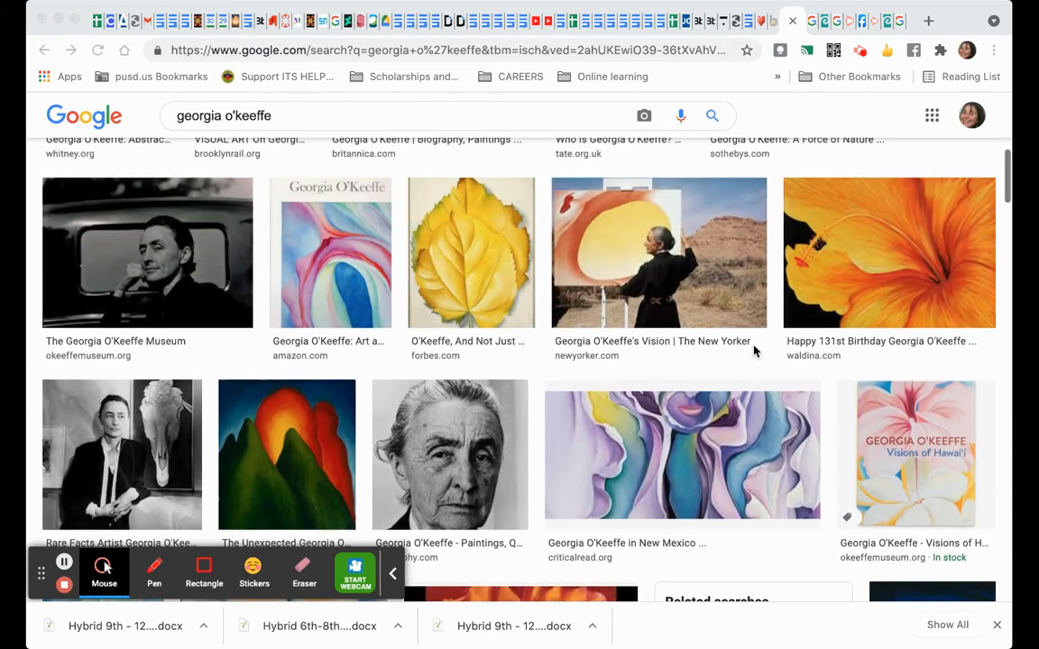
scroll(756, 351, "up", 3)
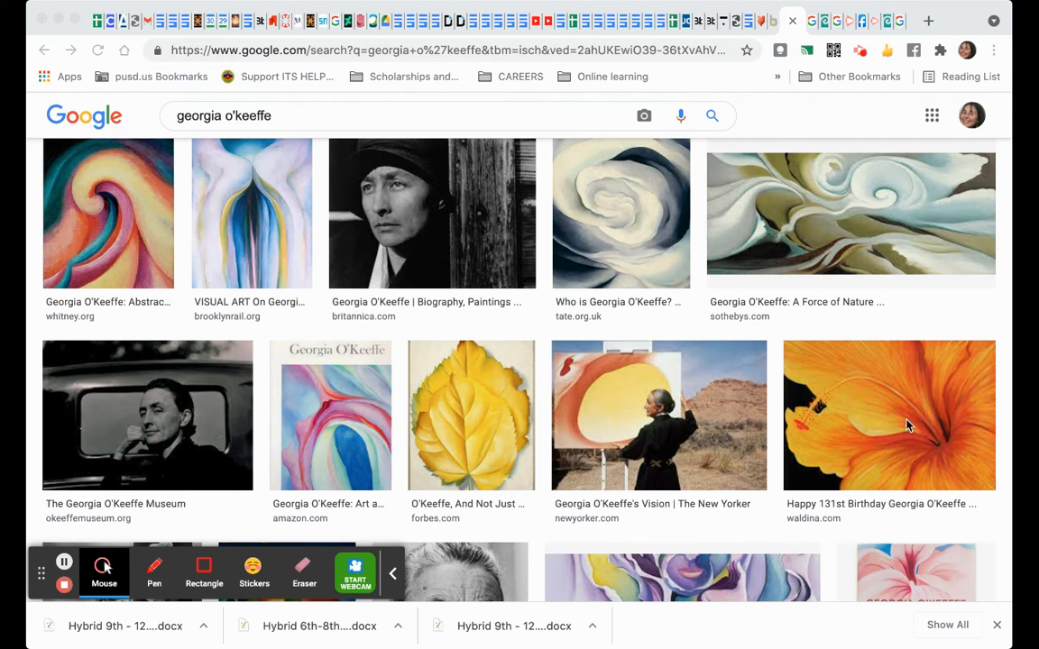
scroll(914, 423, "up", 3)
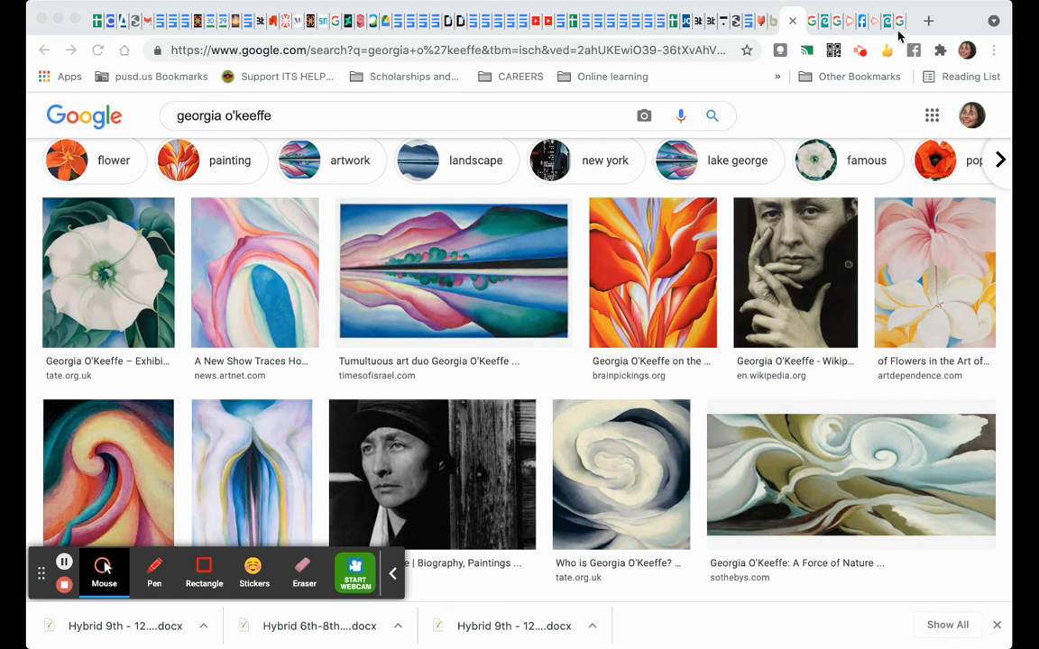
Switch to the browser tab with the rule of thirds images and search for "slot canyon" images instead.
left_click(895, 20)
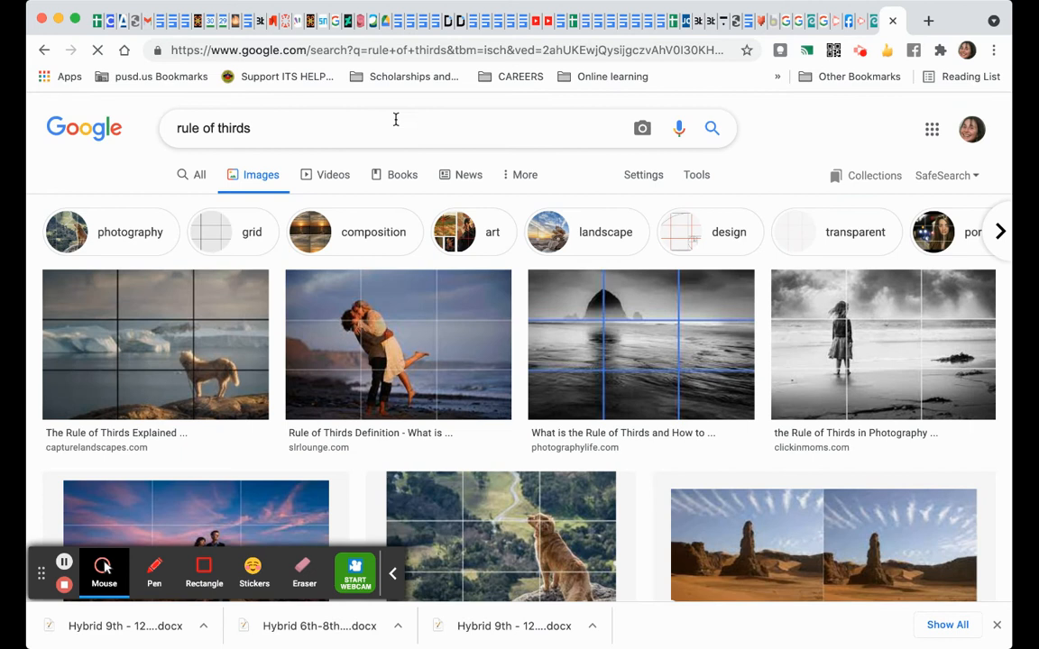
left_click(389, 127)
left_click_drag(348, 127, 174, 116)
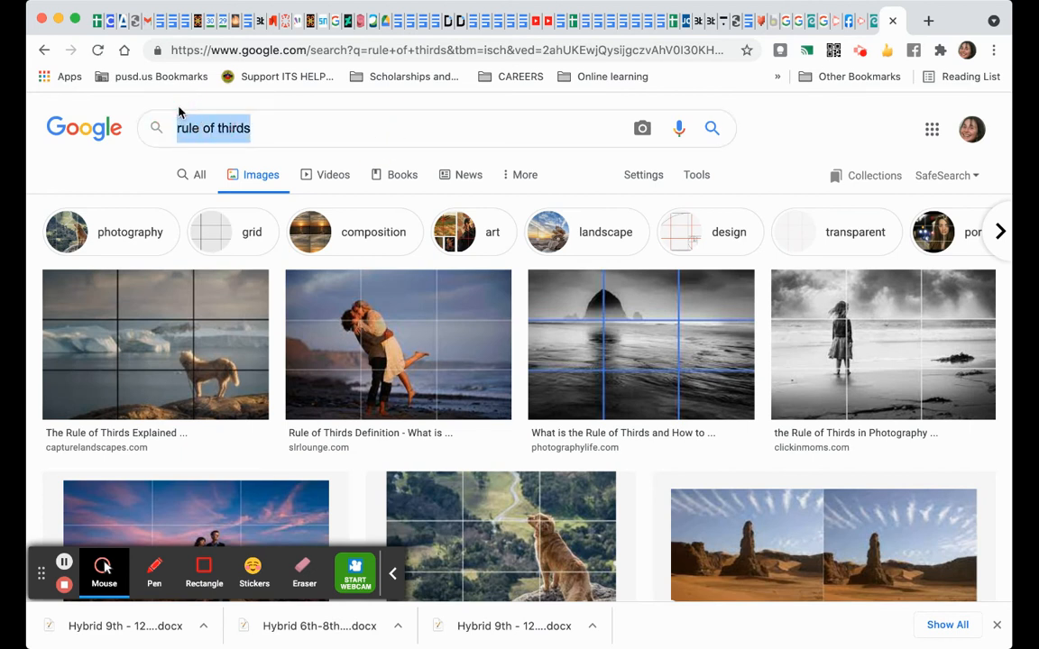
type("slot ca")
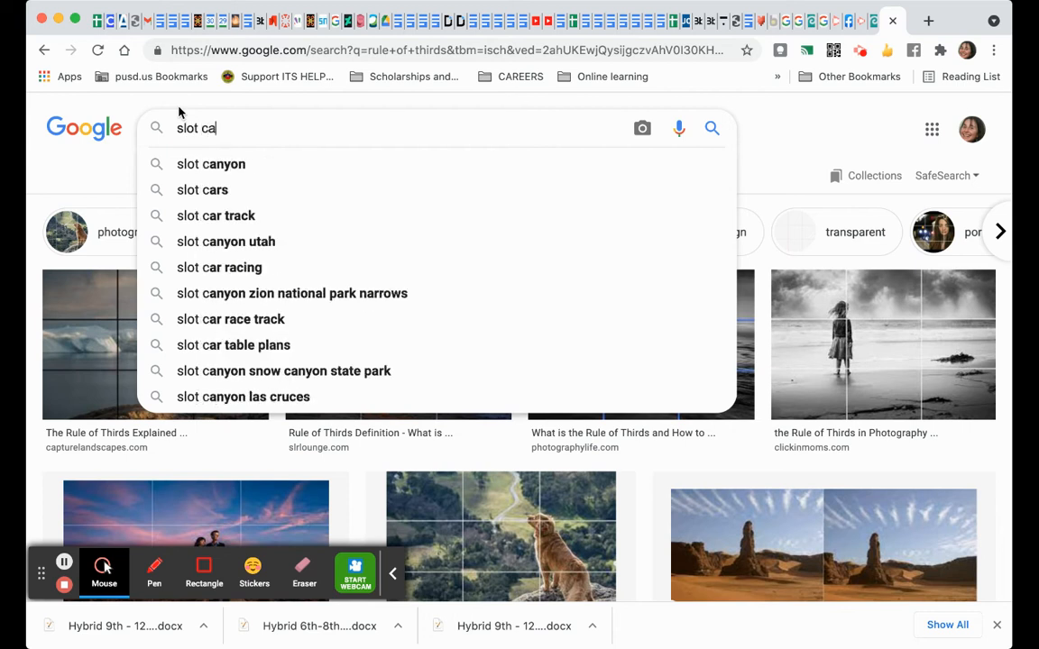
type("nyon")
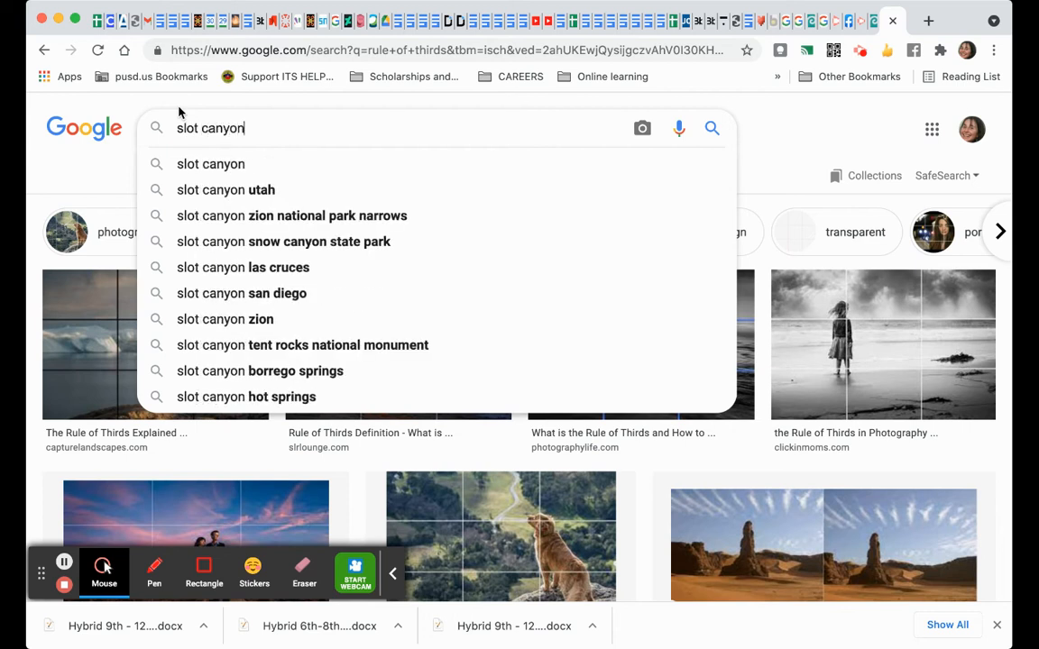
key("Return")
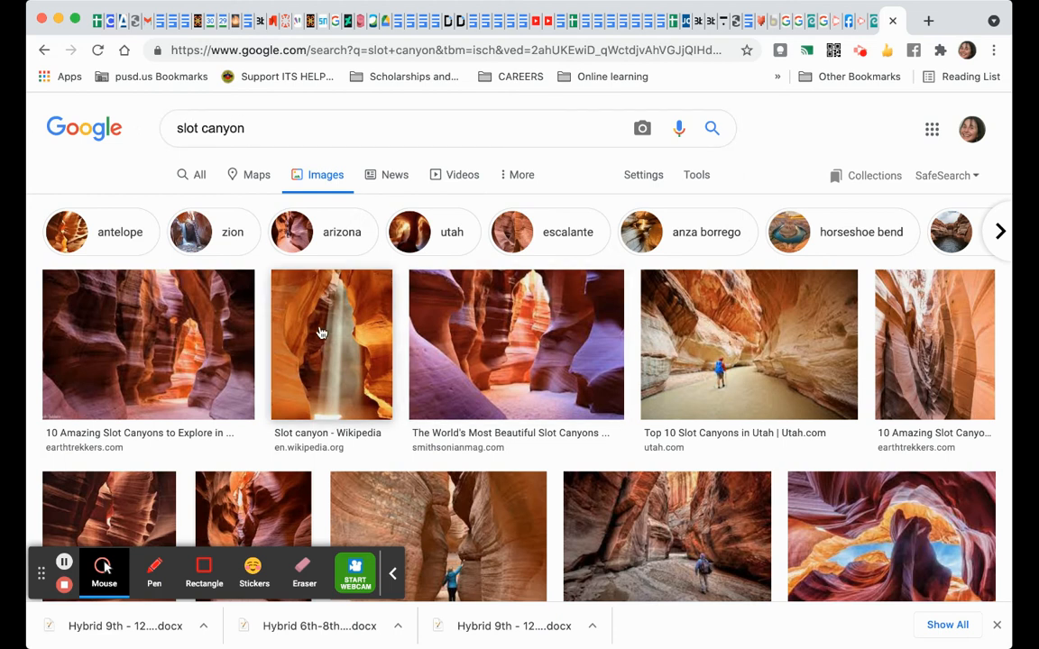
Open the preview of the Venuelust image "Experiencing The Slot Canyons" and copy the image.
scroll(327, 331, "down", 2)
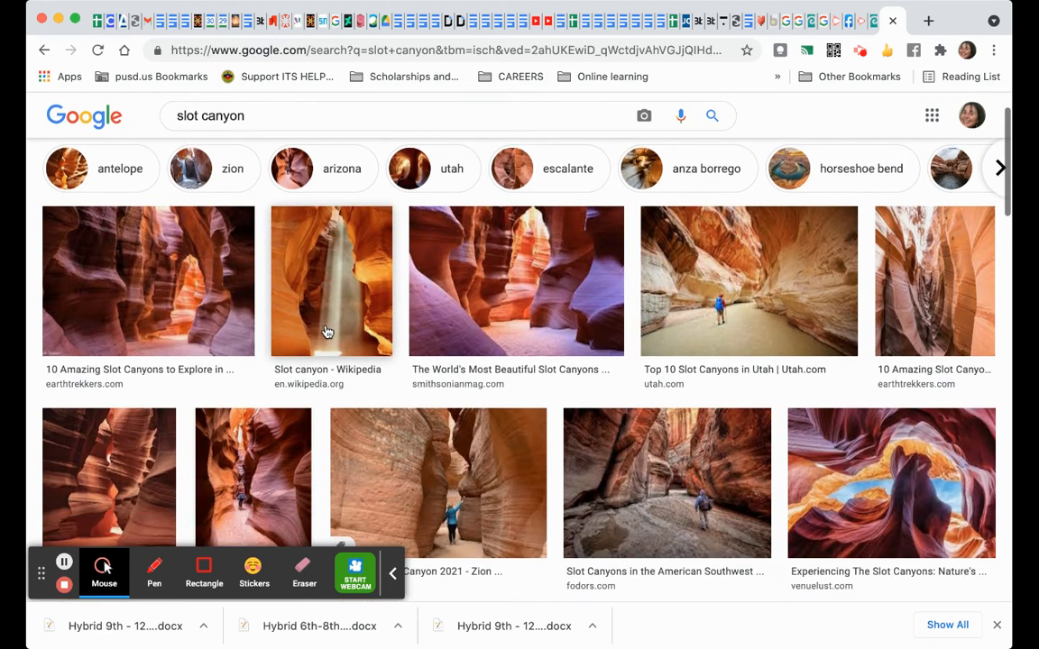
left_click(904, 480)
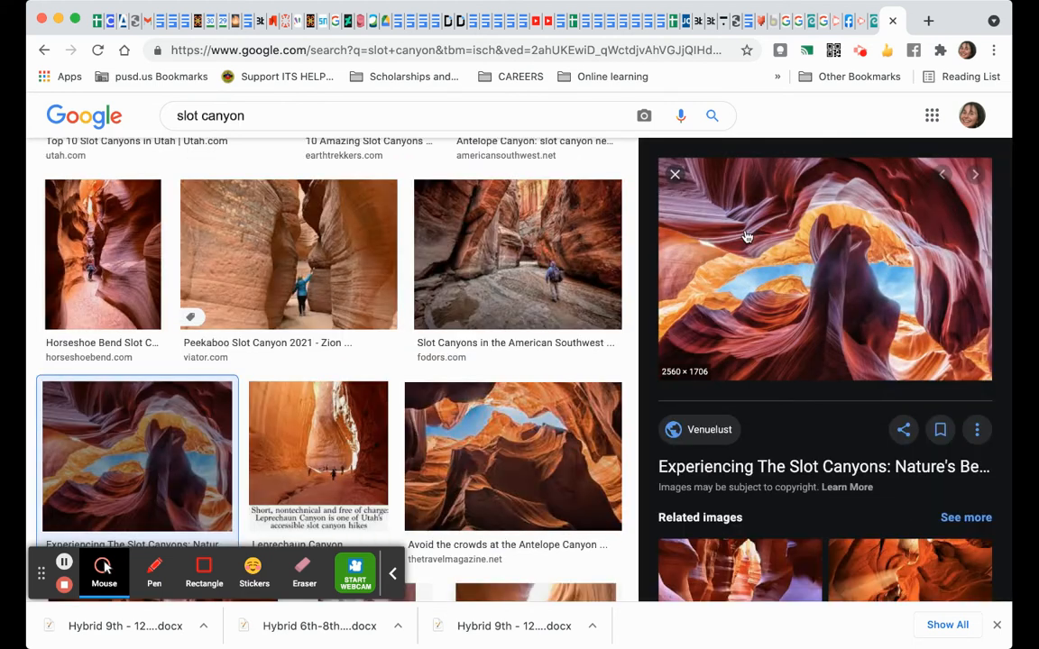
left_click(818, 243)
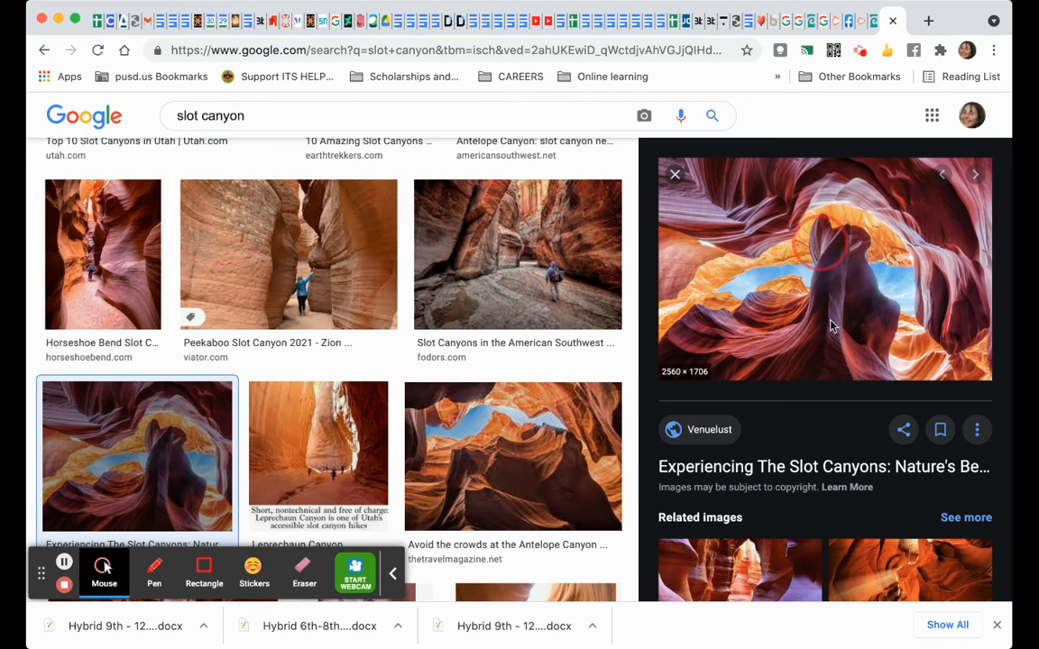
left_click(842, 423)
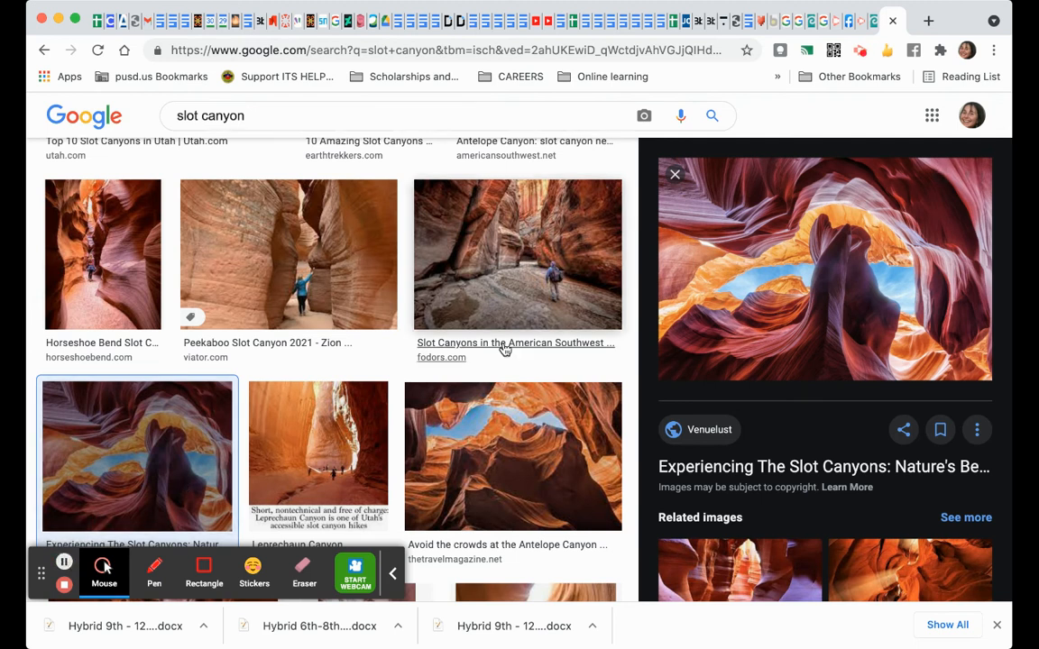
left_click(732, 302)
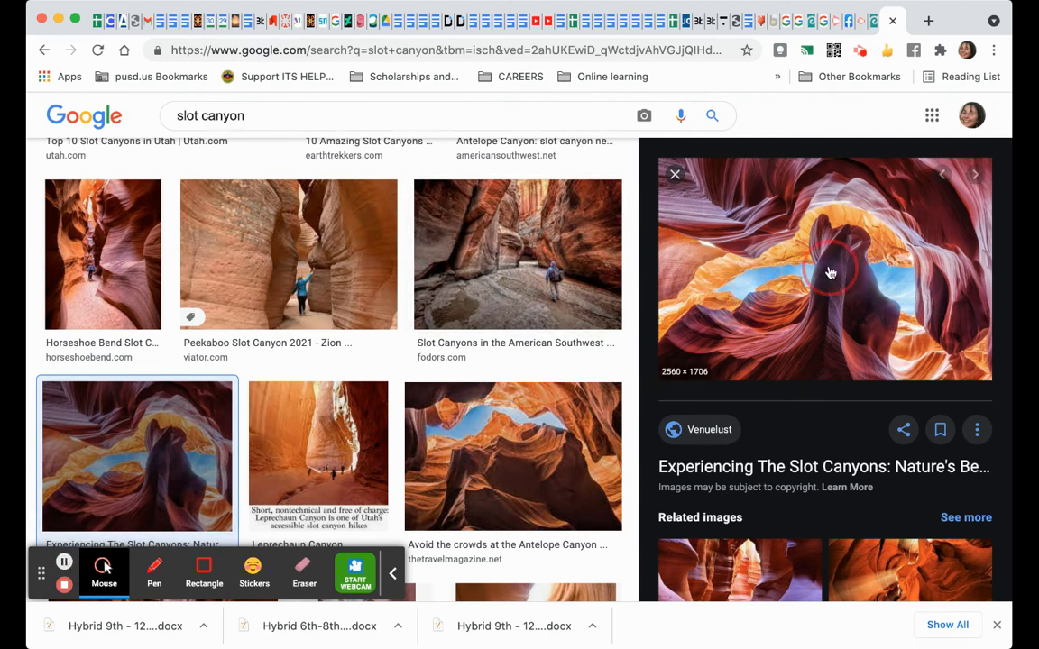
left_click(837, 105)
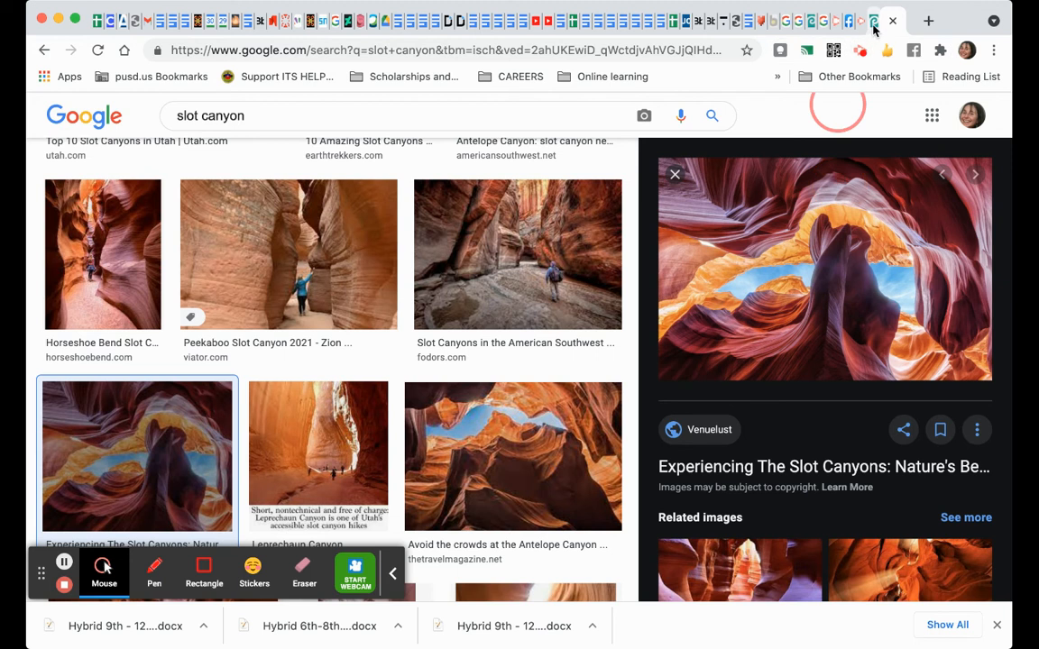
Switch to Photopea and start a new project.
left_click(64, 565)
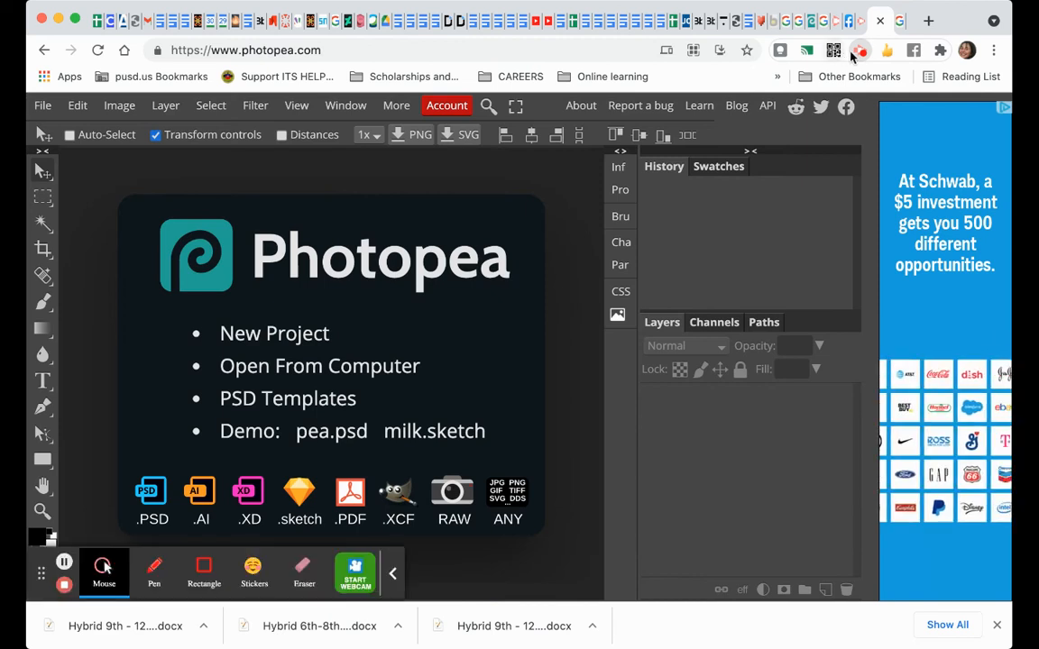
key("super+l")
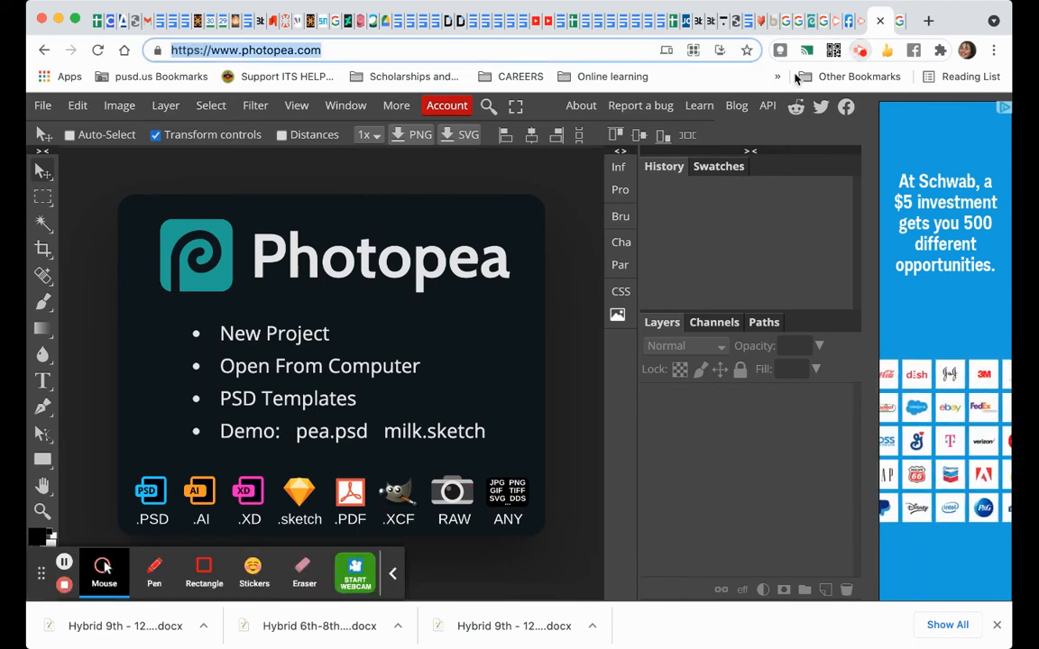
left_click(253, 337)
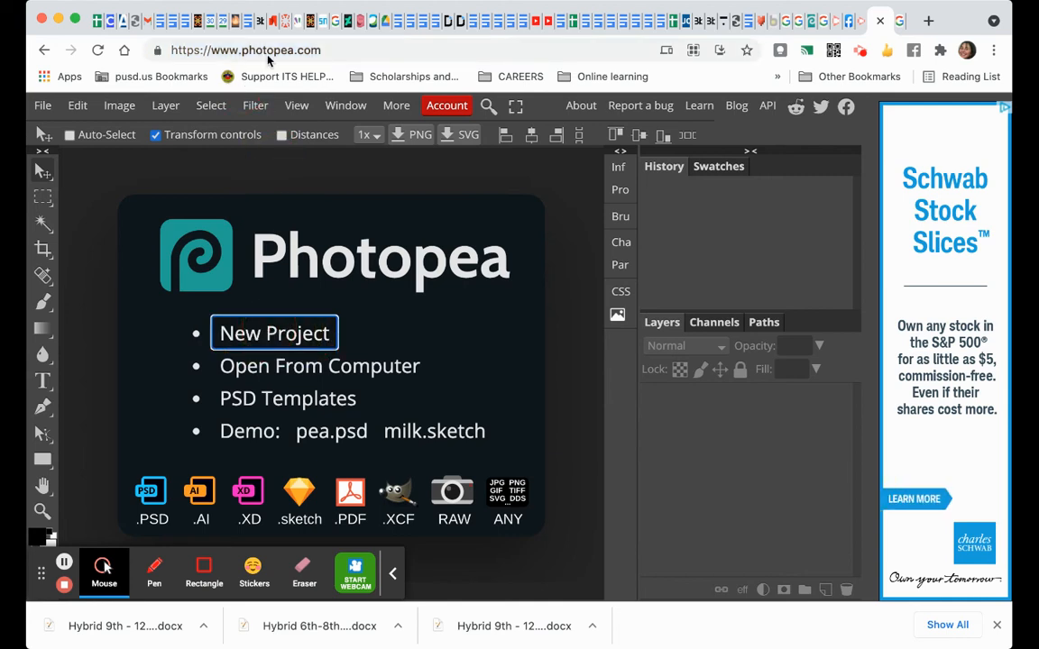
left_click(246, 336)
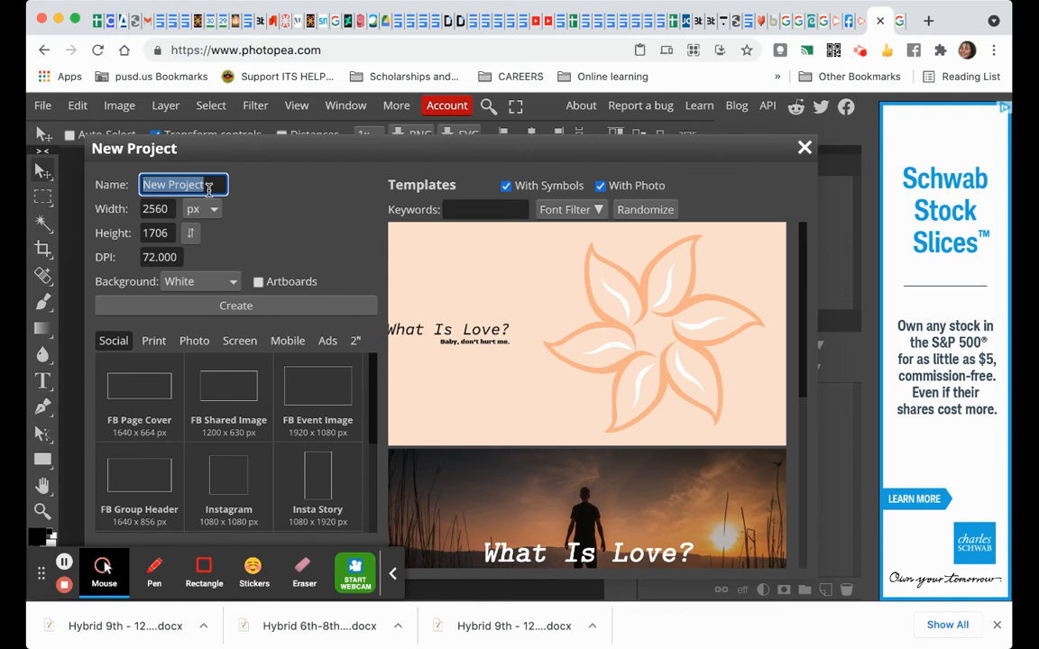
Name the new project "Your Name O'Keeffe style".
type("Your")
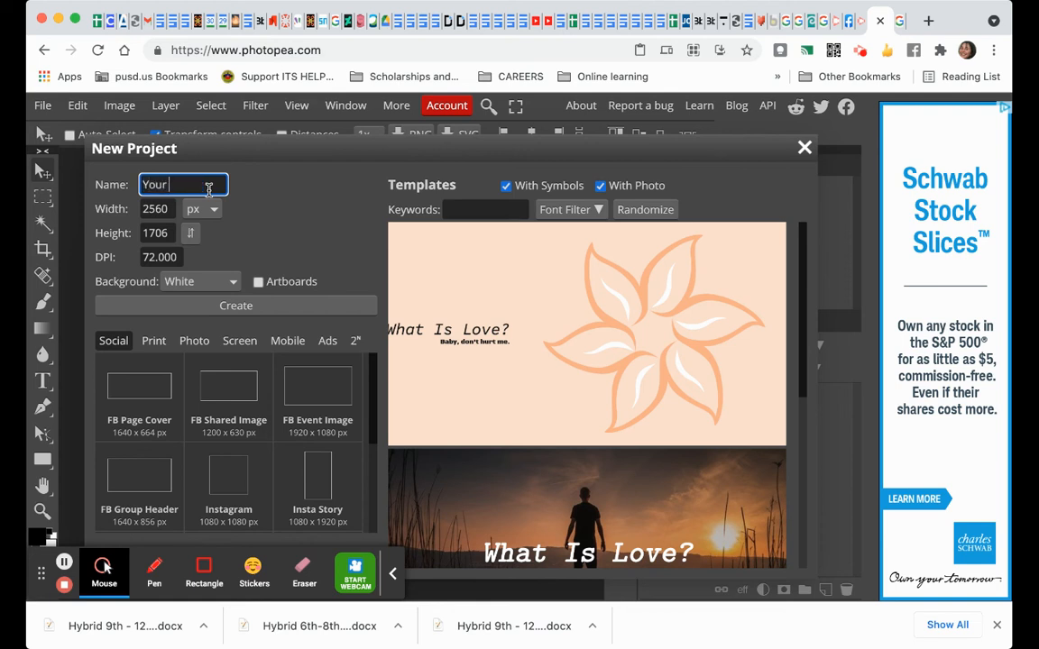
type(" Name")
type("O'Ke")
type("effe")
type(" style")
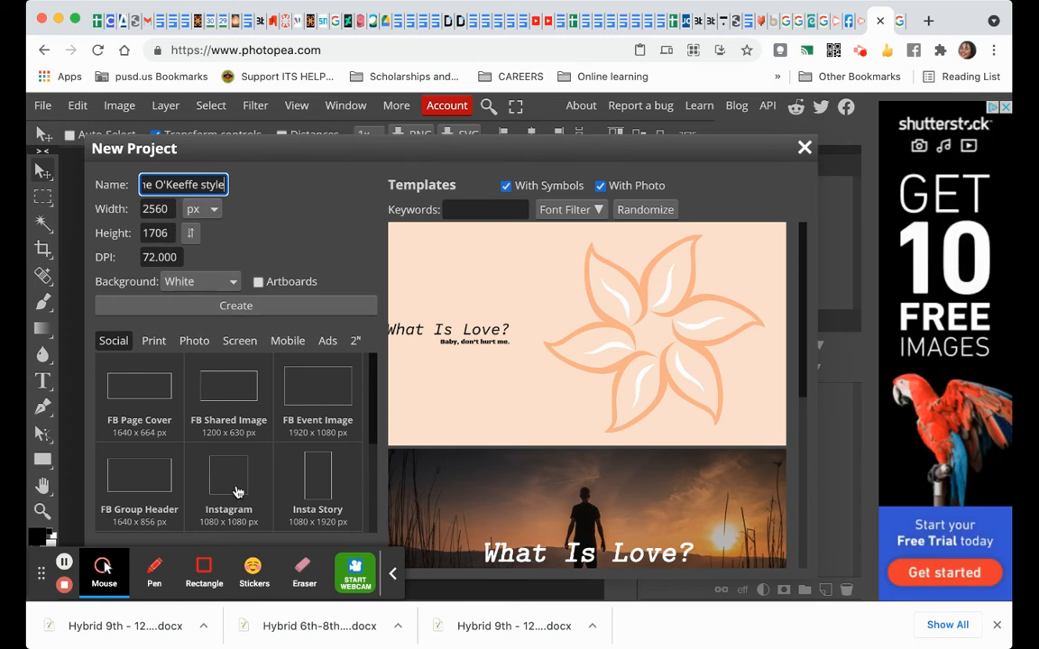
Choose the Instagram social preset of 1080 x 1080 px for the new project.
left_click(163, 342)
scroll(167, 443, "down", 3)
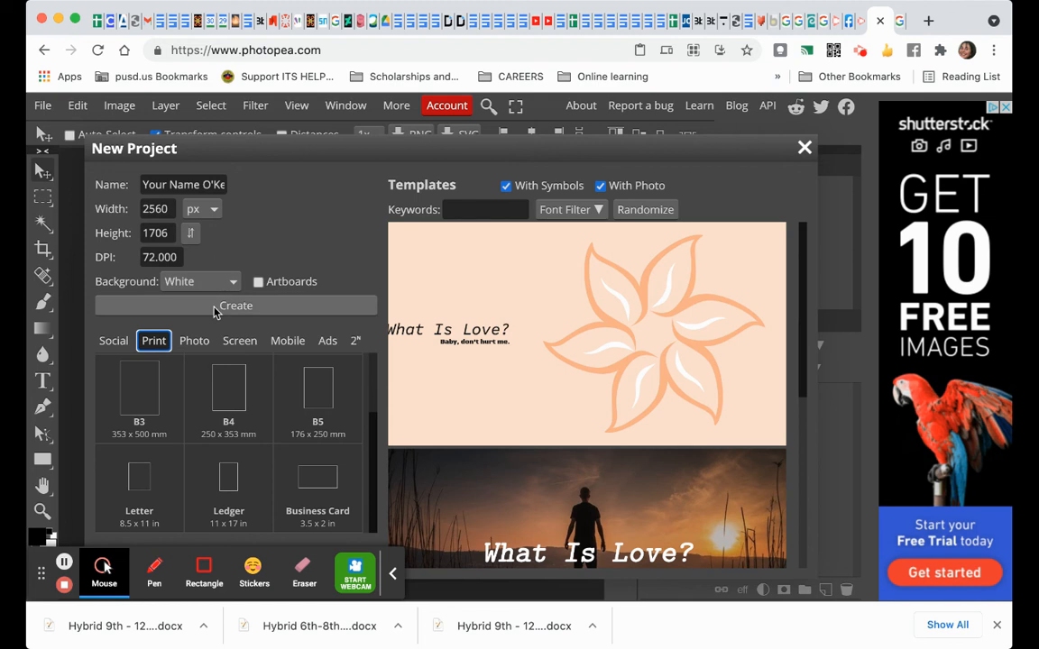
left_click(112, 341)
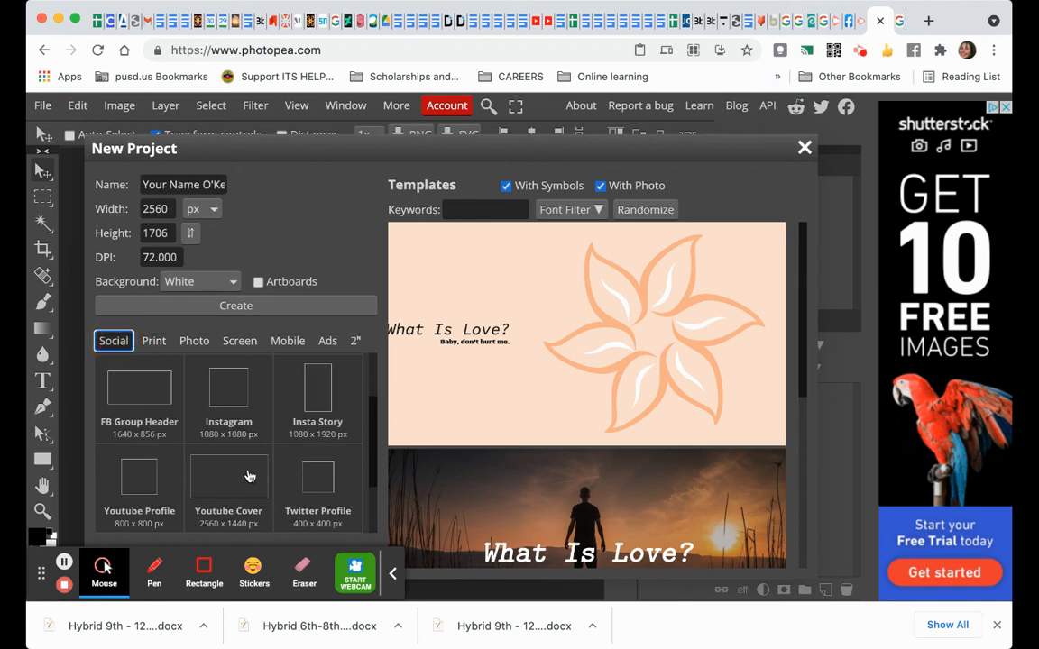
left_click(230, 394)
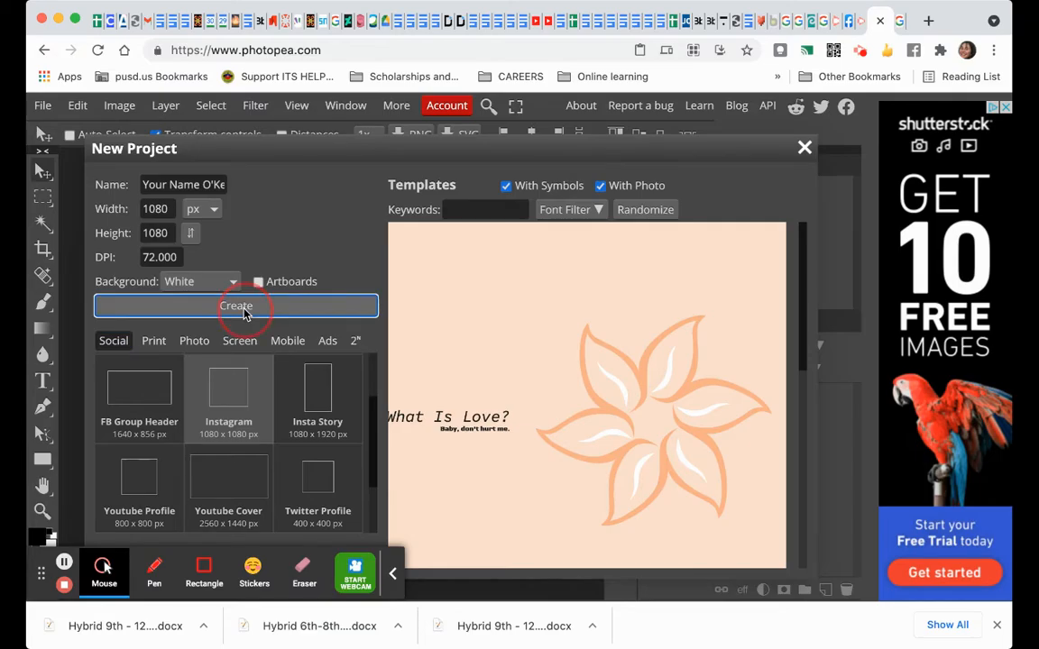
Create the new project and paste the copied slot canyon photo into it.
left_click(243, 310)
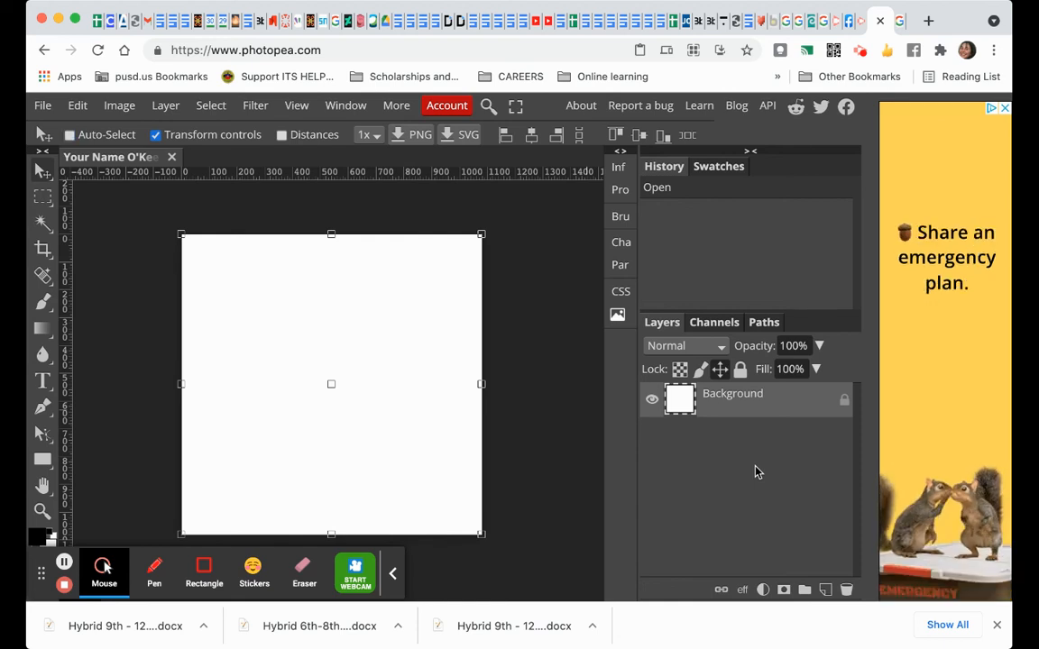
key("super+v")
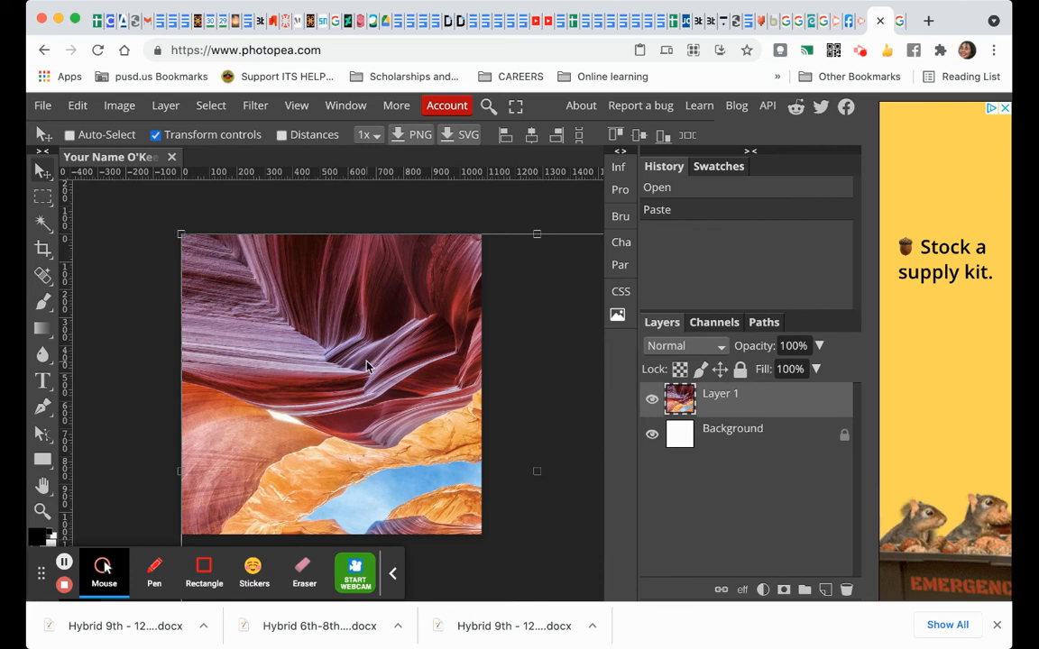
Shift the pasted photo slightly up and left, shrink it to 98.24% width and 99.30% height, and enable Auto-Select for the Move tool.
mouse_move(367, 365)
left_mouse_down()
mouse_move(383, 381)
mouse_move(302, 318)
mouse_move(267, 265)
mouse_move(213, 220)
mouse_move(129, 176)
mouse_move(46, 209)
mouse_move(76, 204)
mouse_move(46, 197)
mouse_move(41, 174)
mouse_move(27, 200)
mouse_move(55, 187)
mouse_move(190, 226)
mouse_move(235, 241)
mouse_move(316, 301)
mouse_move(289, 278)
mouse_move(283, 308)
mouse_move(179, 262)
mouse_move(90, 245)
mouse_move(52, 200)
mouse_move(77, 206)
mouse_move(107, 217)
mouse_move(90, 230)
mouse_move(41, 225)
mouse_move(56, 208)
mouse_move(220, 224)
mouse_move(273, 269)
mouse_move(309, 273)
mouse_move(318, 307)
mouse_move(353, 353)
left_mouse_up()
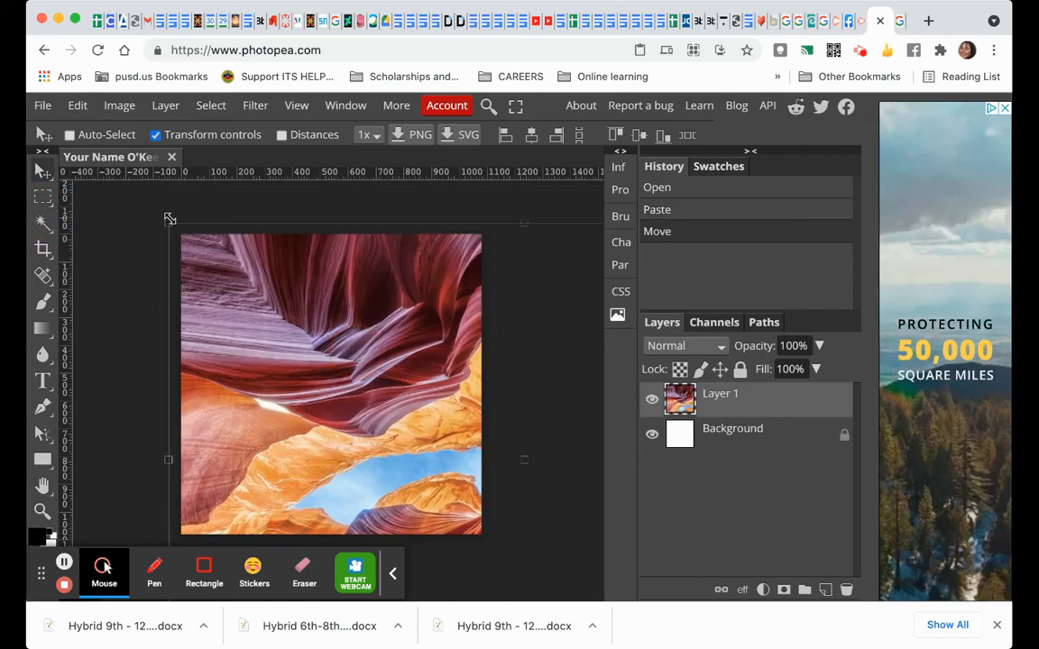
left_click_drag(177, 223, 177, 226)
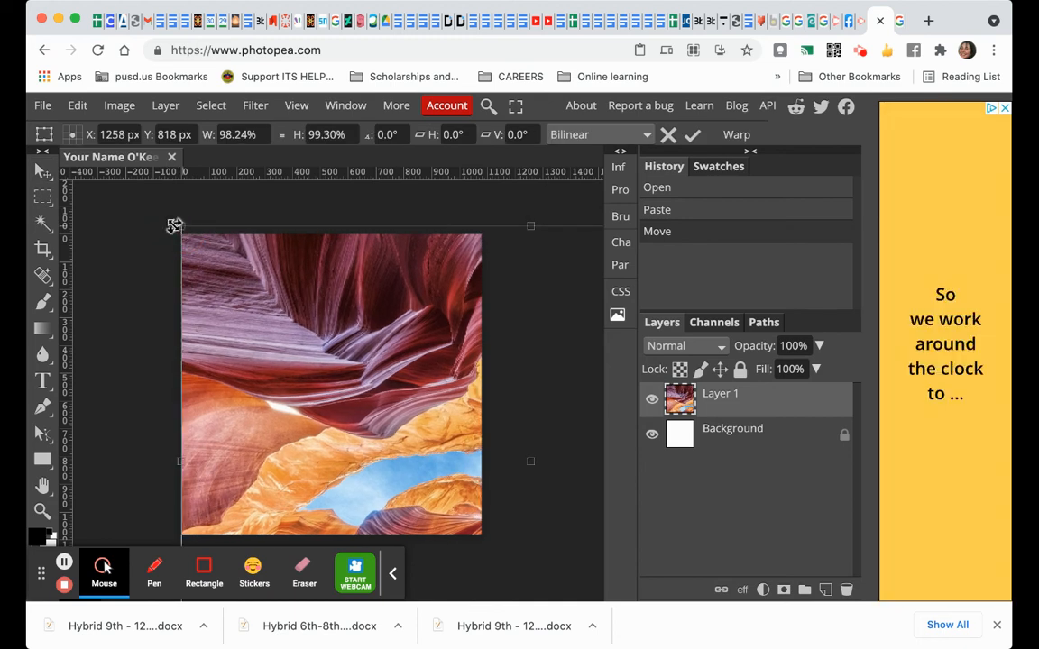
left_click(41, 170)
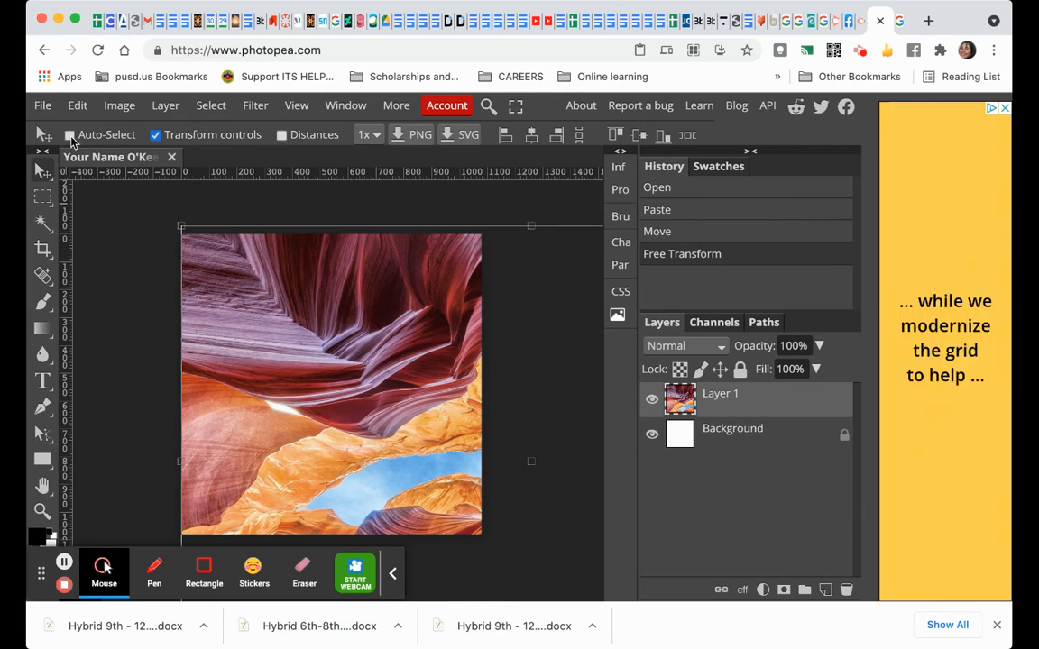
left_click(70, 136)
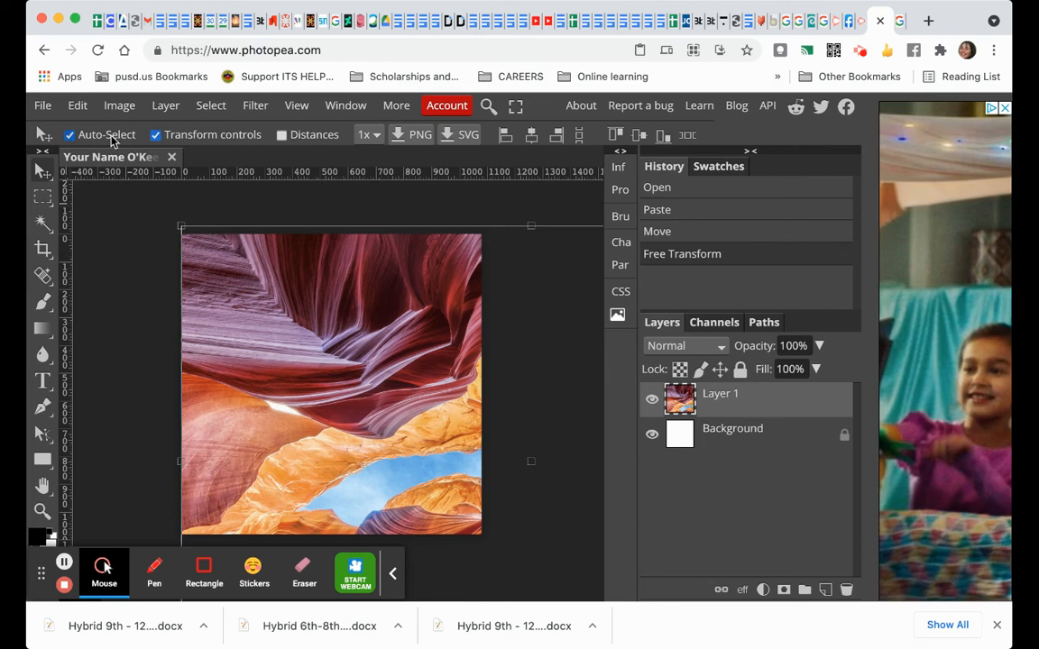
Try scaling the photo proportionally to 69.36% and squashing its height to 31.62%, and undo the transform.
left_click(181, 226)
left_click_drag(182, 226, 396, 369)
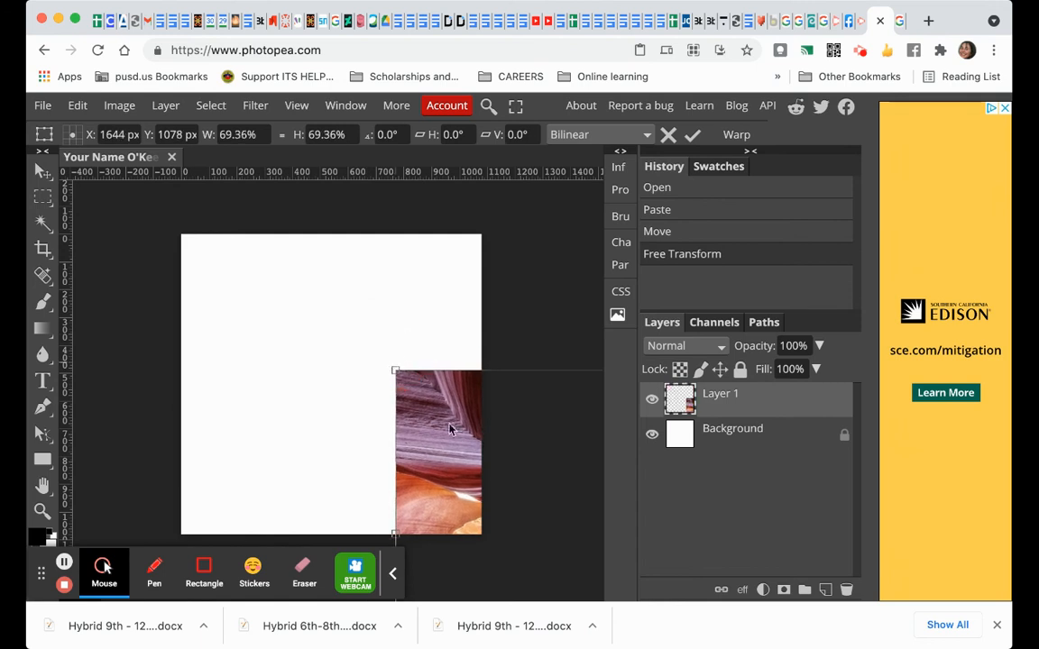
left_click_drag(448, 445, 164, 295)
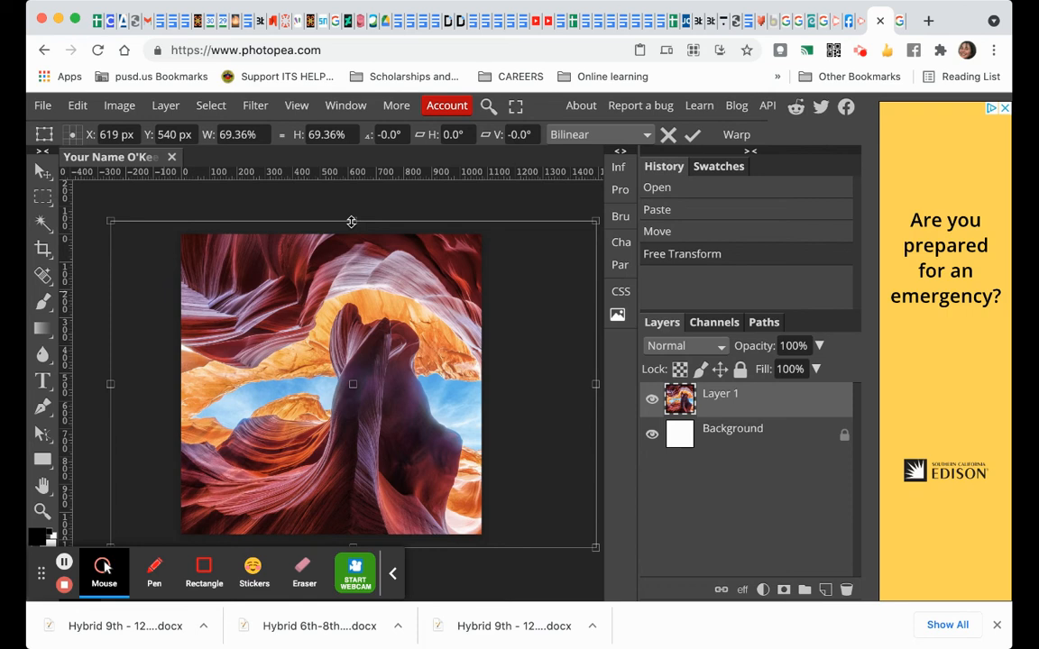
left_click_drag(352, 221, 340, 397)
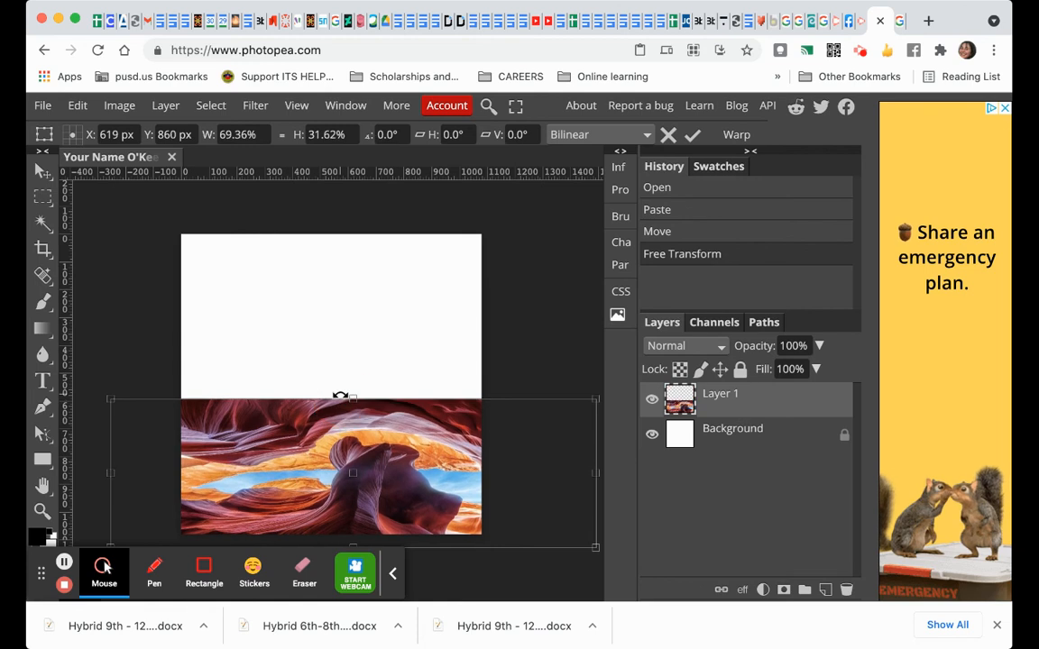
key("super+z")
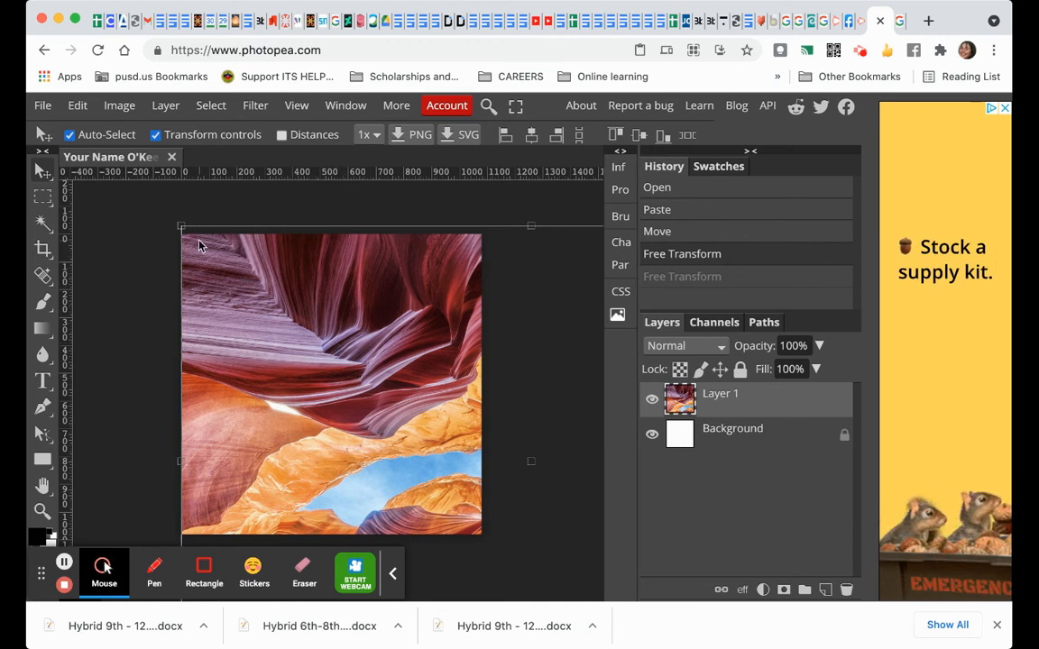
Scale the photo proportionally to about 80.6% and position it so its blue sky opening sits in the middle of the canvas.
left_click_drag(182, 224, 289, 269)
left_click_drag(358, 350, 30, 272)
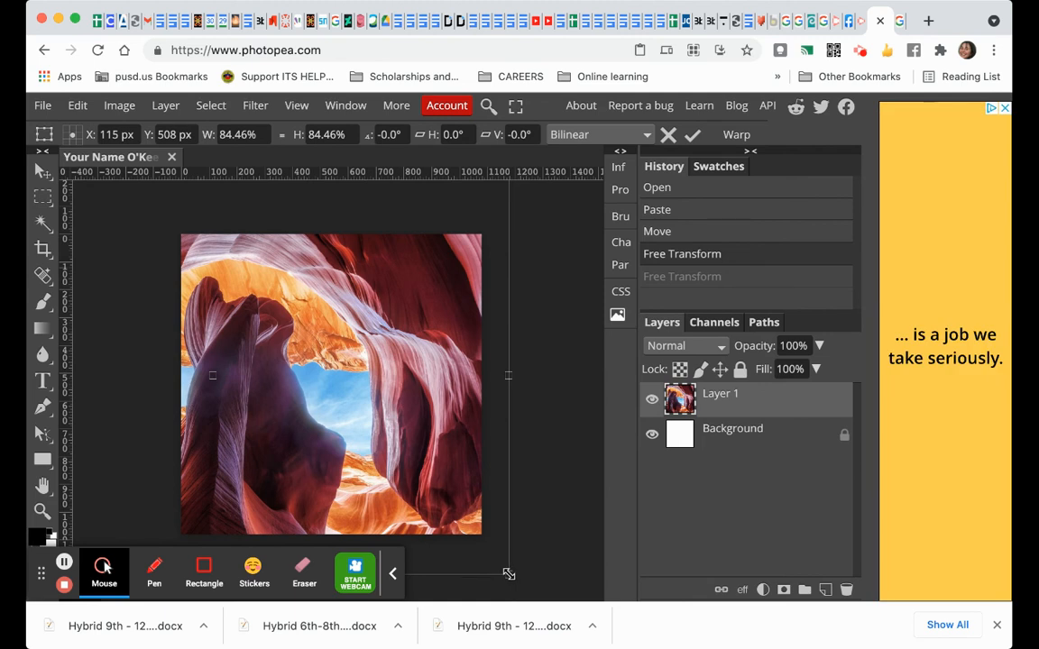
left_click_drag(509, 573, 482, 545)
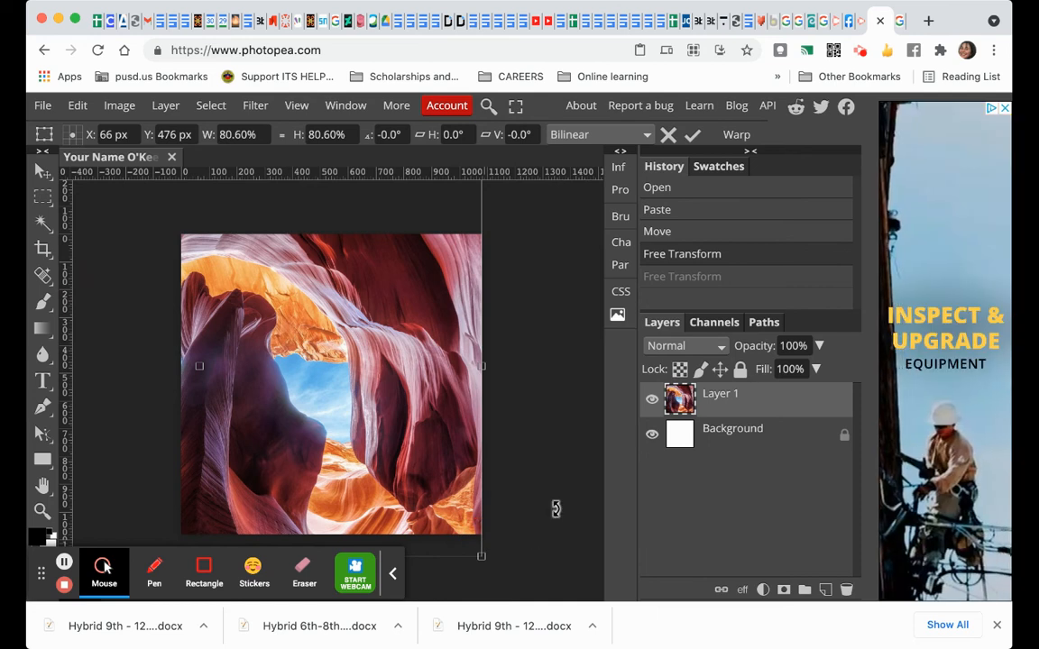
key("Return")
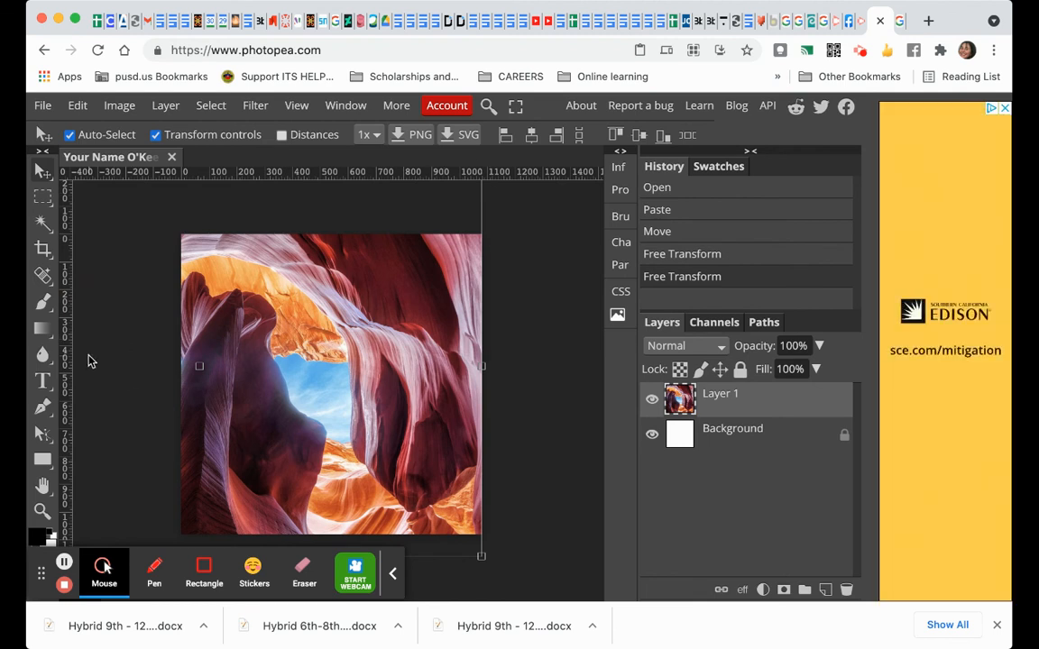
Crop the image to the full square canvas with the Crop tool.
left_click(44, 250)
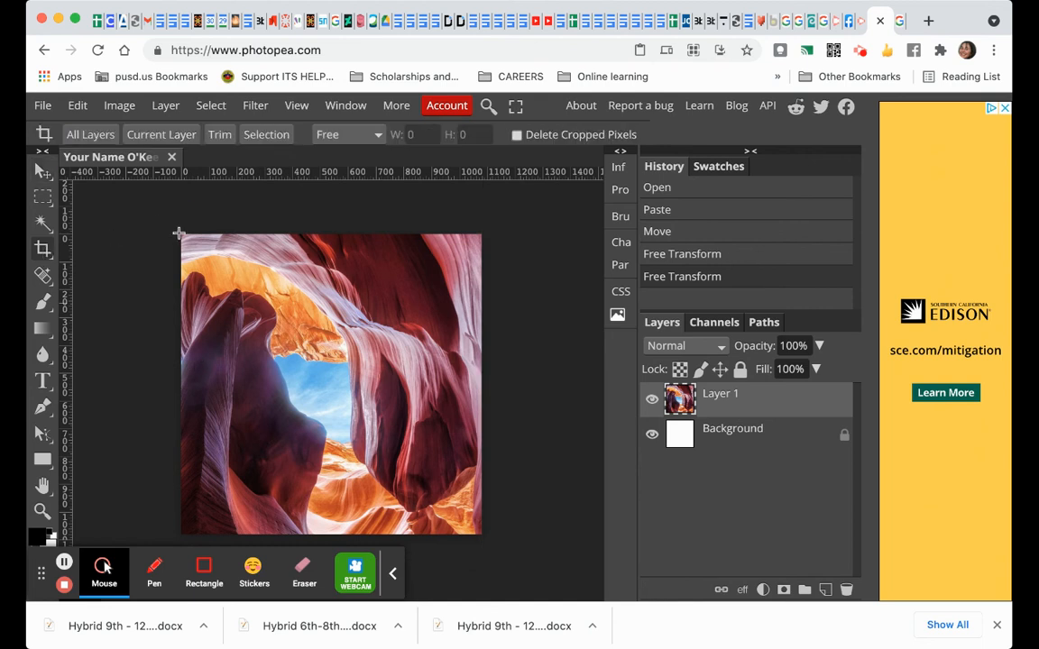
left_click_drag(179, 233, 482, 533)
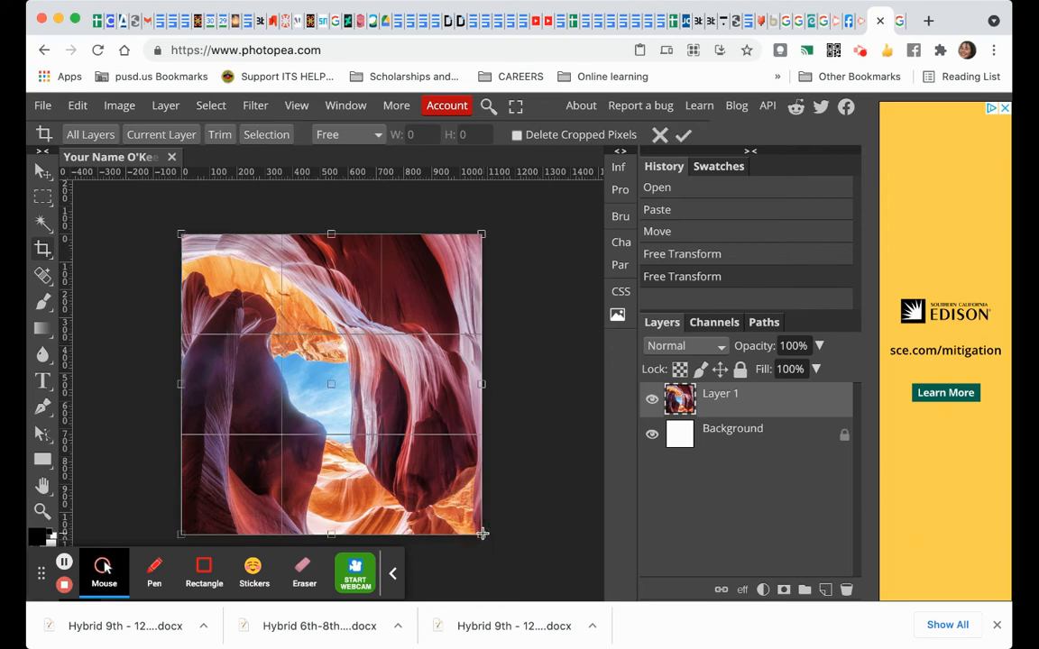
key("Return")
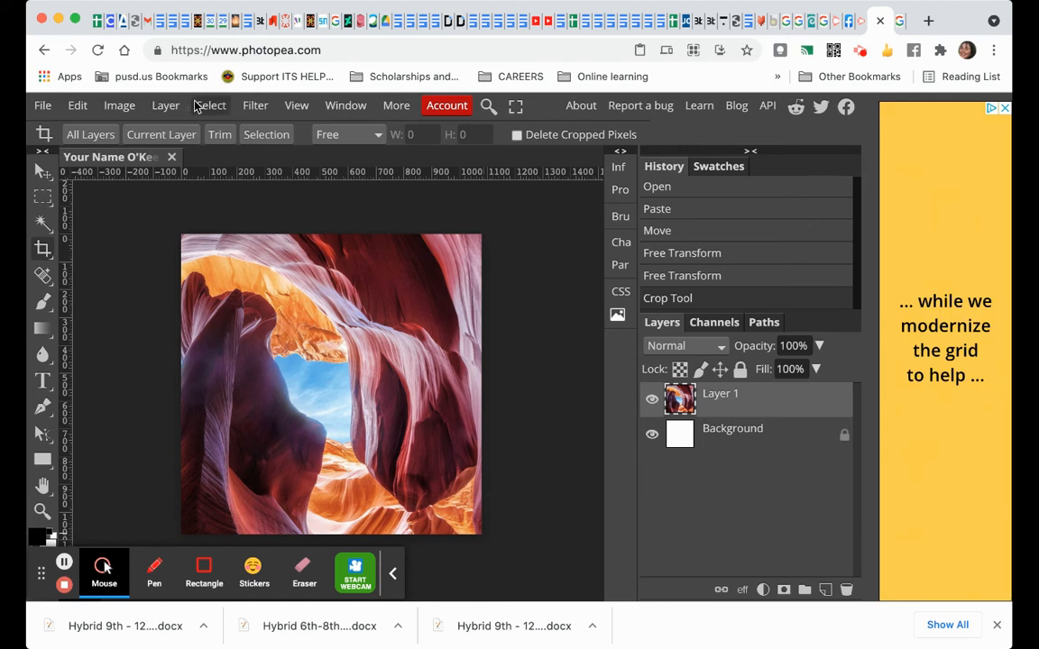
Apply the Median noise filter to the photo layer, adjusting the radius to smooth the details while keeping the main rock shapes.
left_click(260, 106)
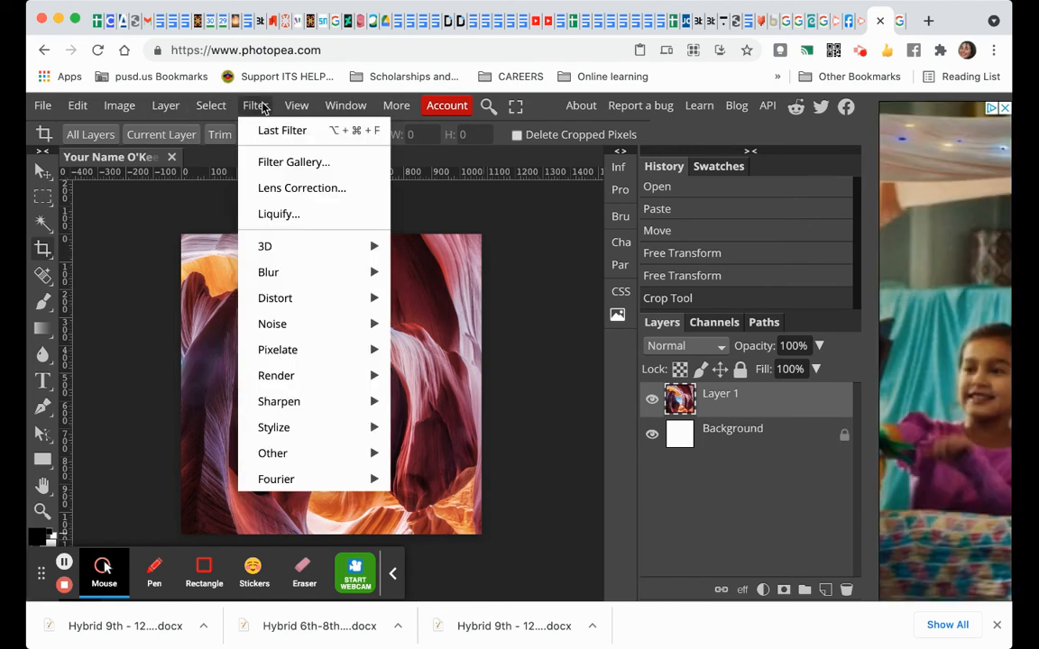
mouse_move(297, 322)
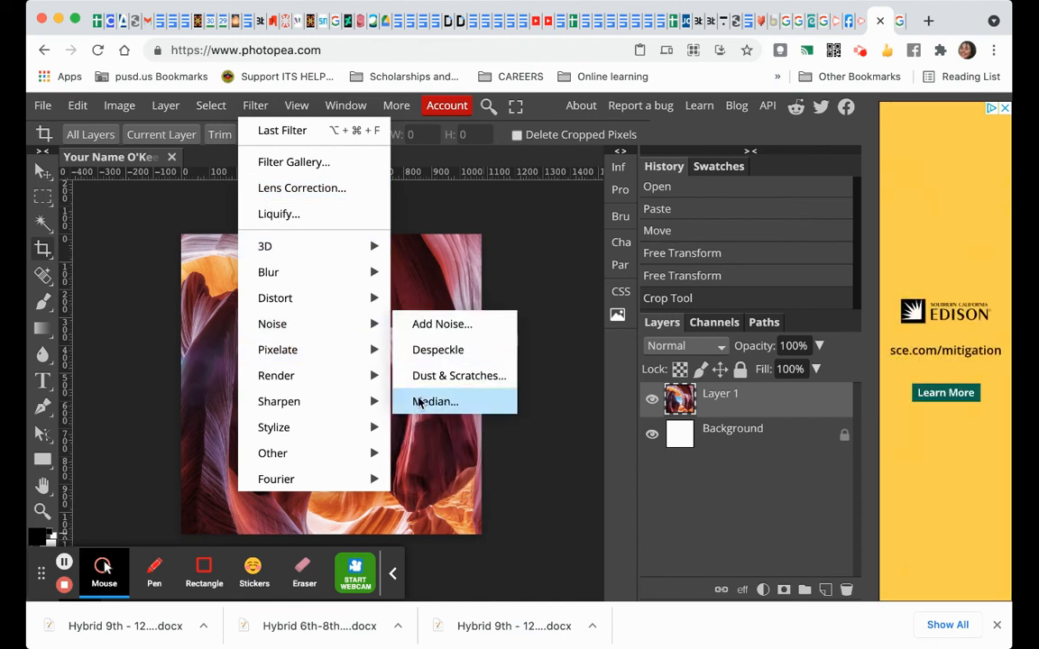
left_click(445, 407)
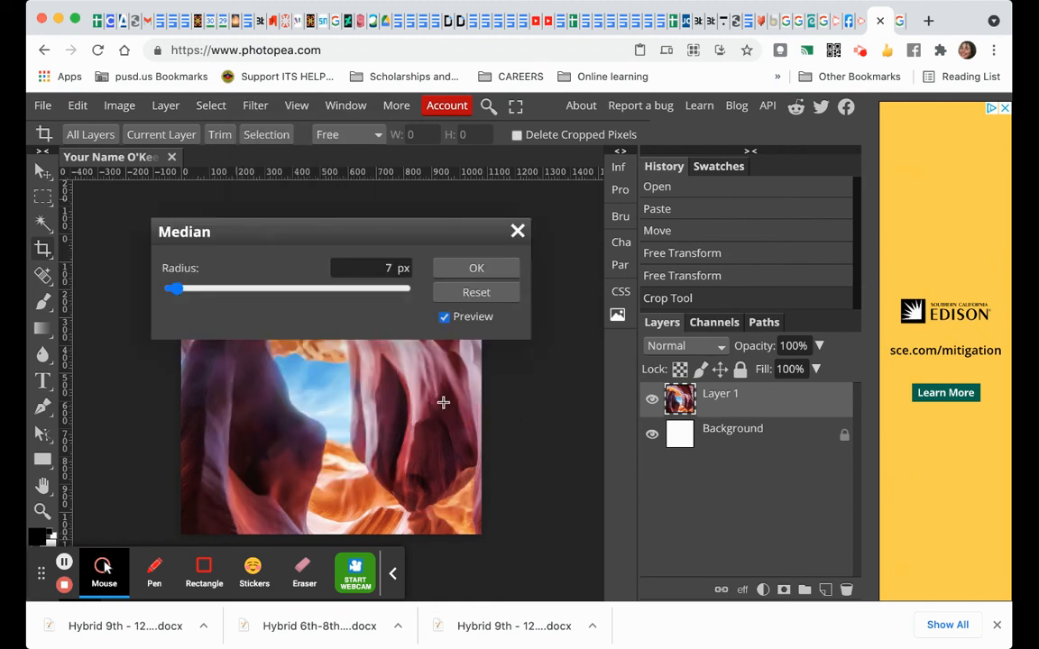
left_click_drag(449, 233, 580, 167)
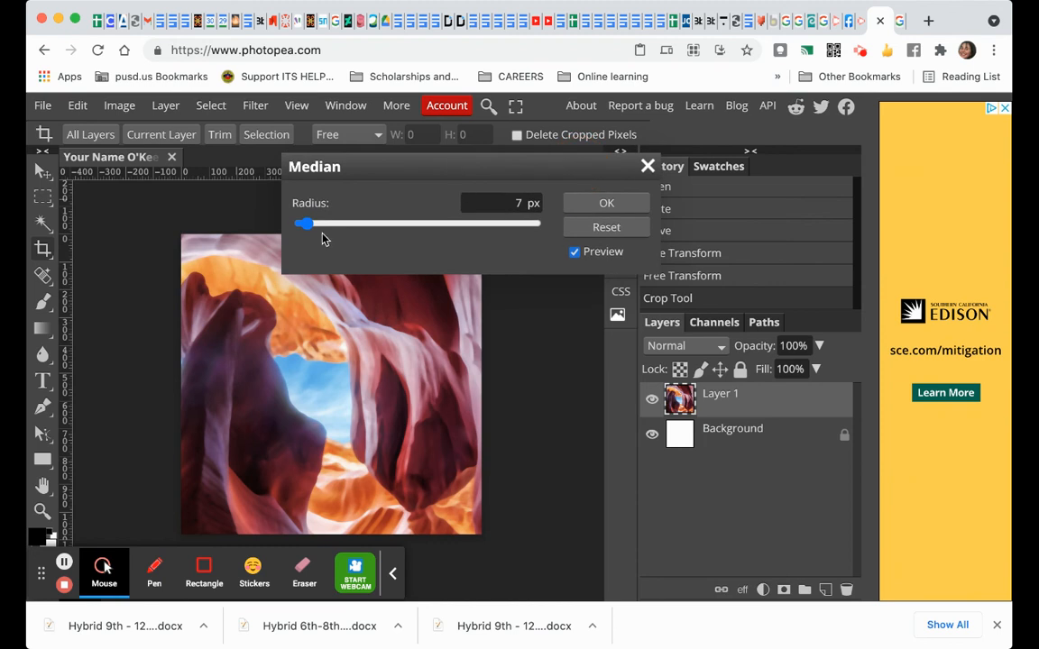
left_click_drag(308, 226, 313, 227)
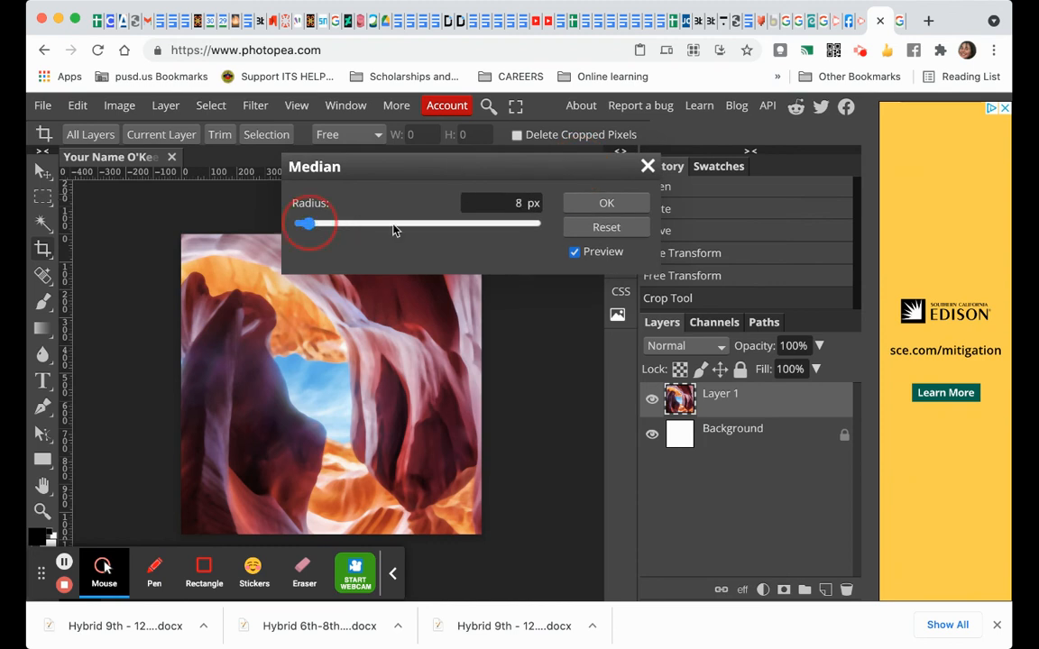
left_click_drag(307, 224, 357, 223)
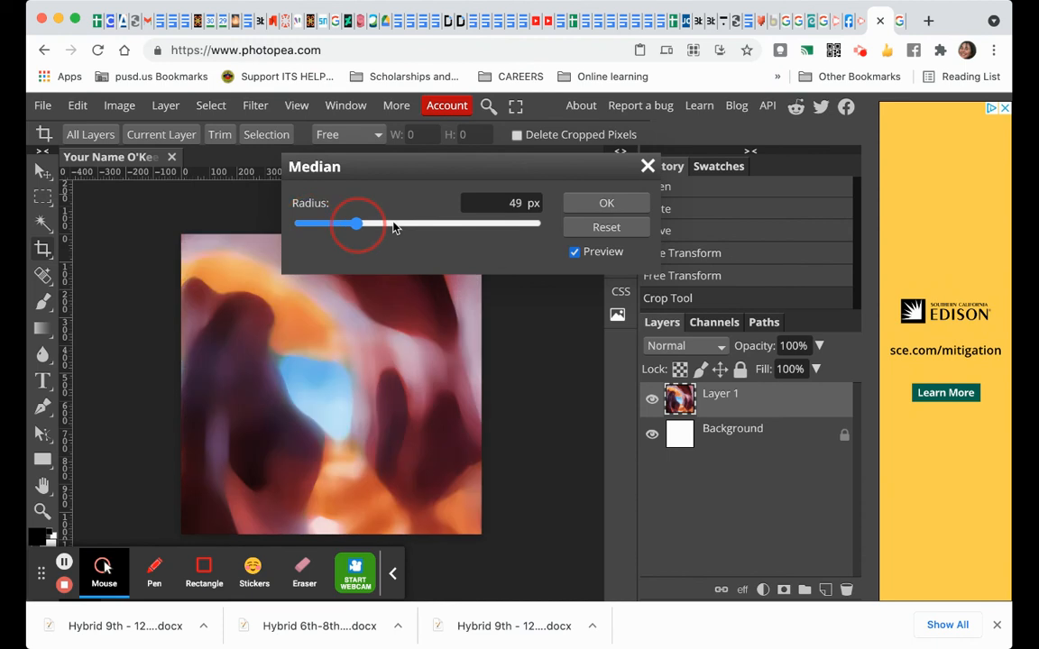
mouse_move(357, 225)
left_mouse_down()
mouse_move(394, 225)
mouse_move(339, 227)
left_mouse_up()
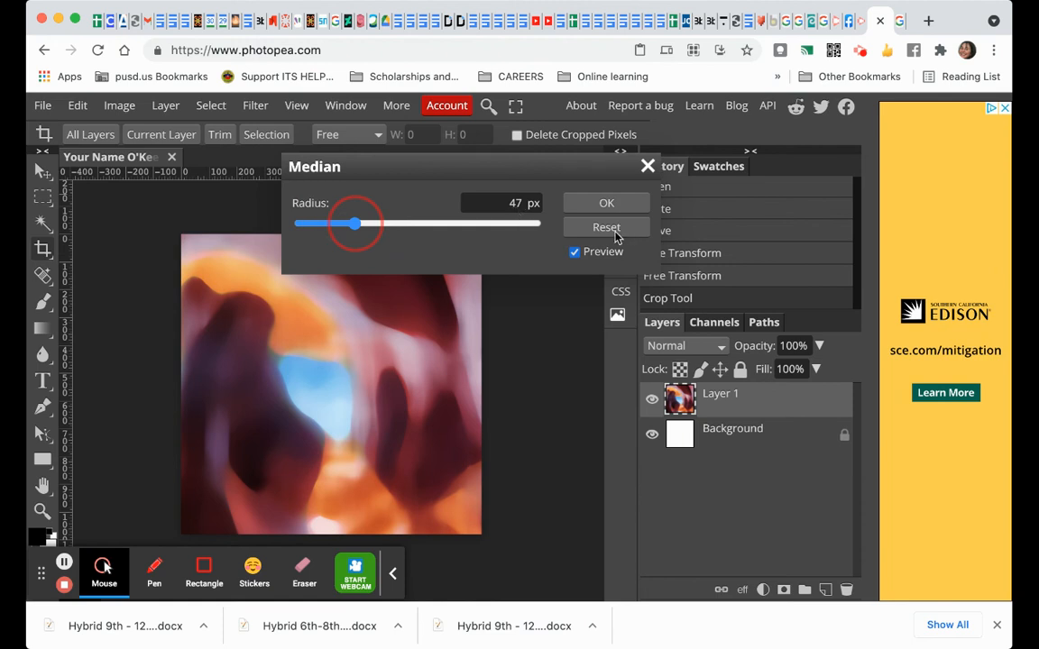
left_click_drag(354, 224, 333, 223)
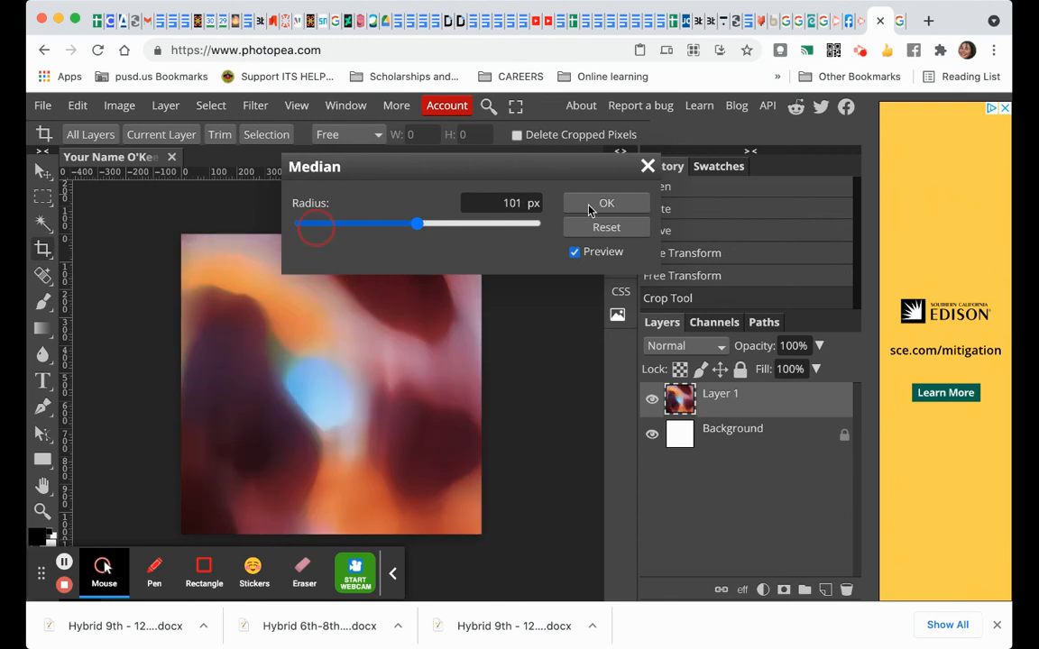
left_click(604, 203)
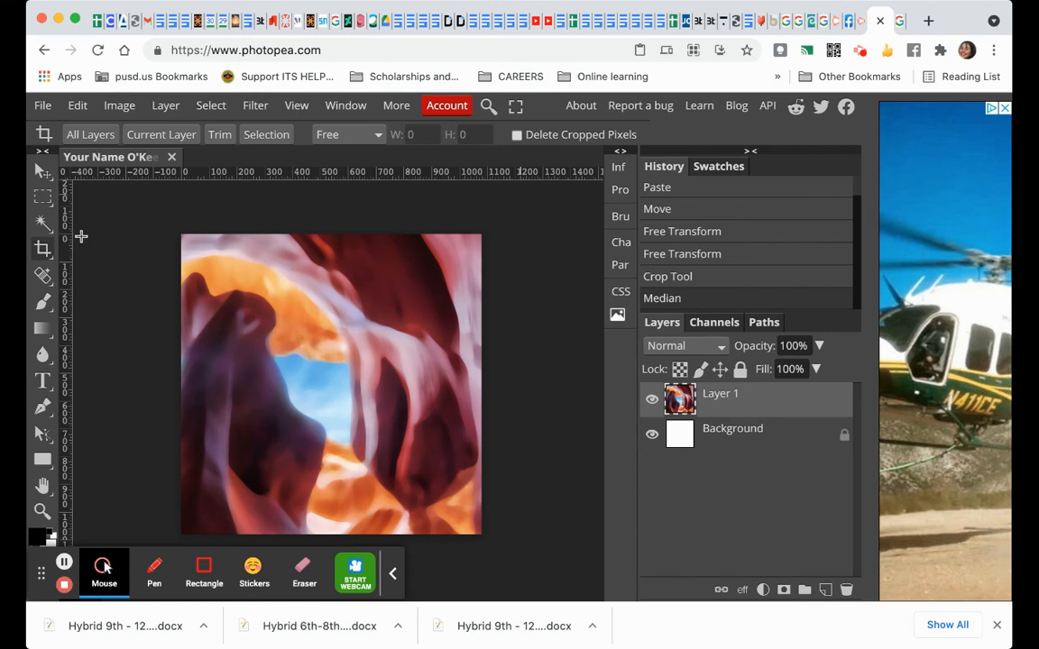
Save the artwork as a PSD and export it as a 1080 x 1080 px PNG at 100% quality.
left_click(44, 107)
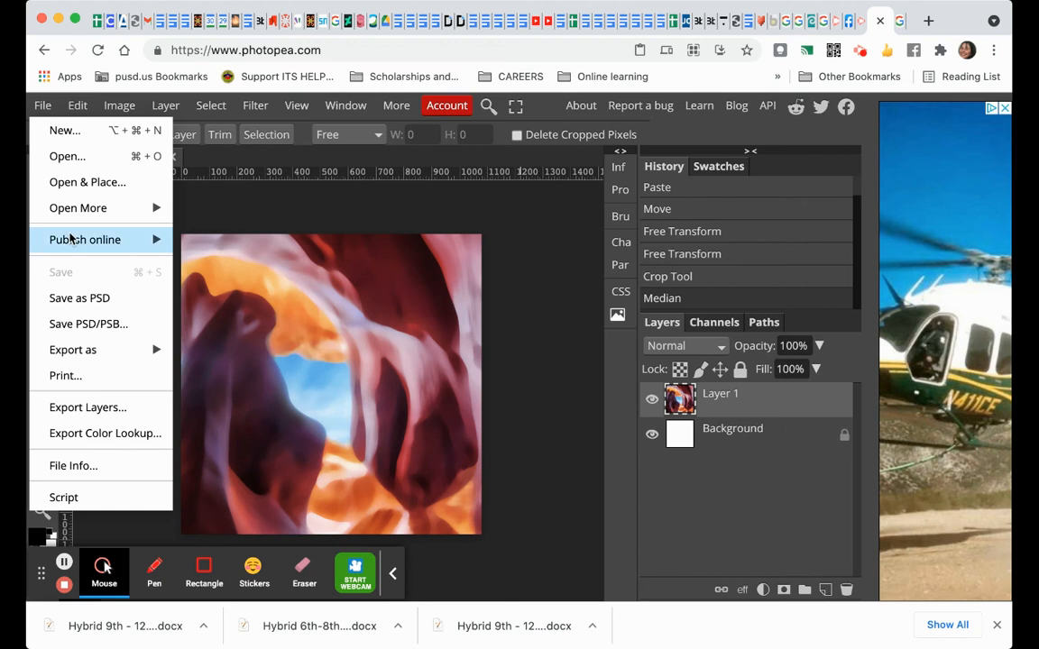
left_click(70, 301)
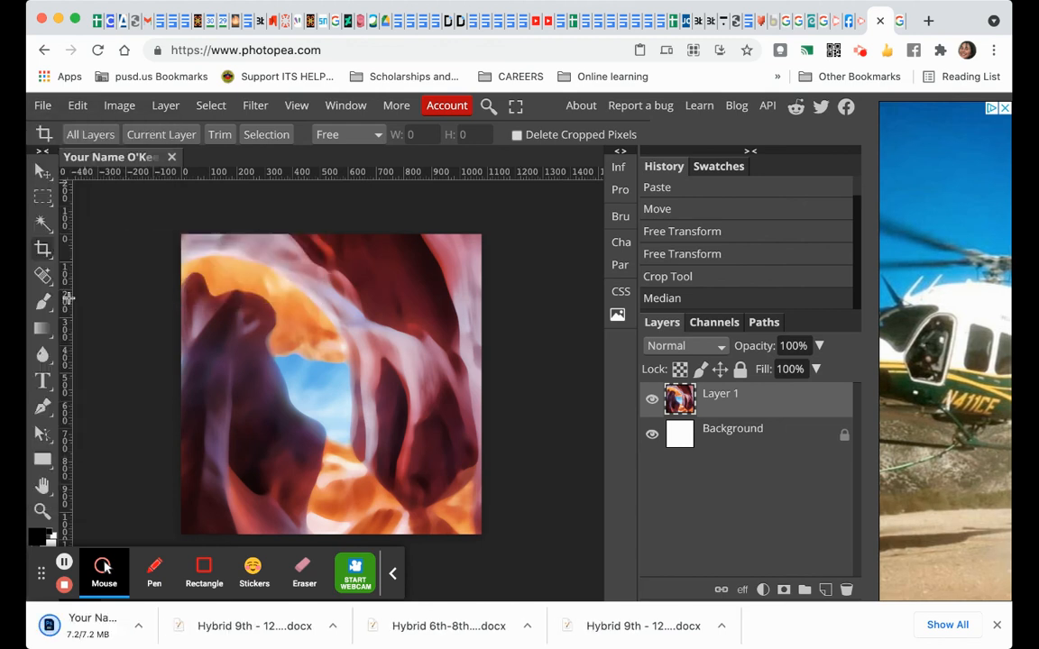
left_click(47, 106)
mouse_move(99, 243)
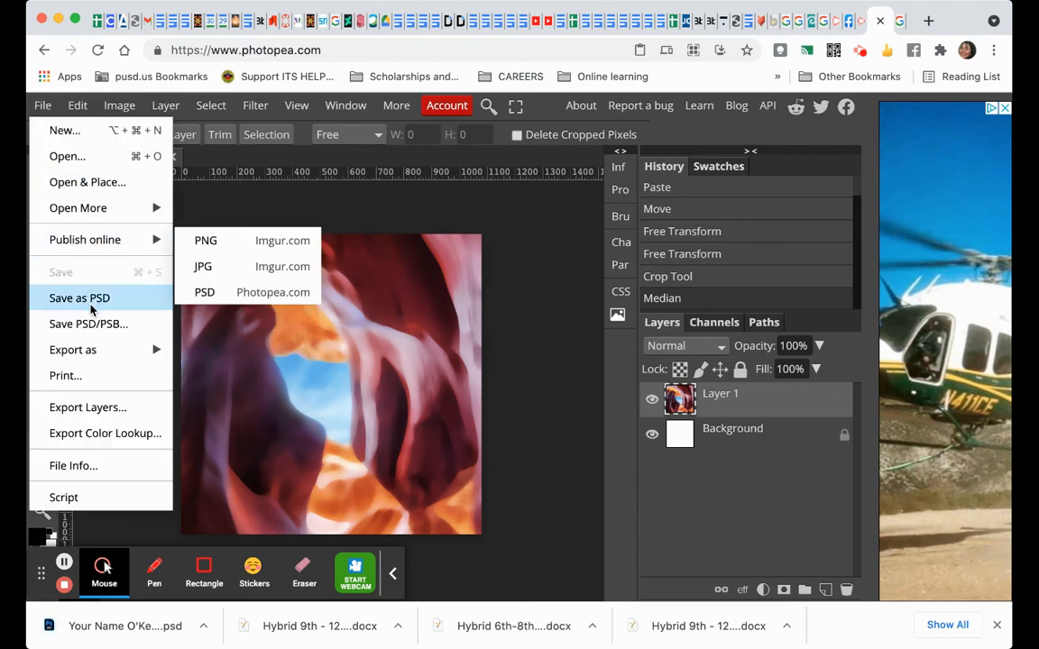
mouse_move(88, 350)
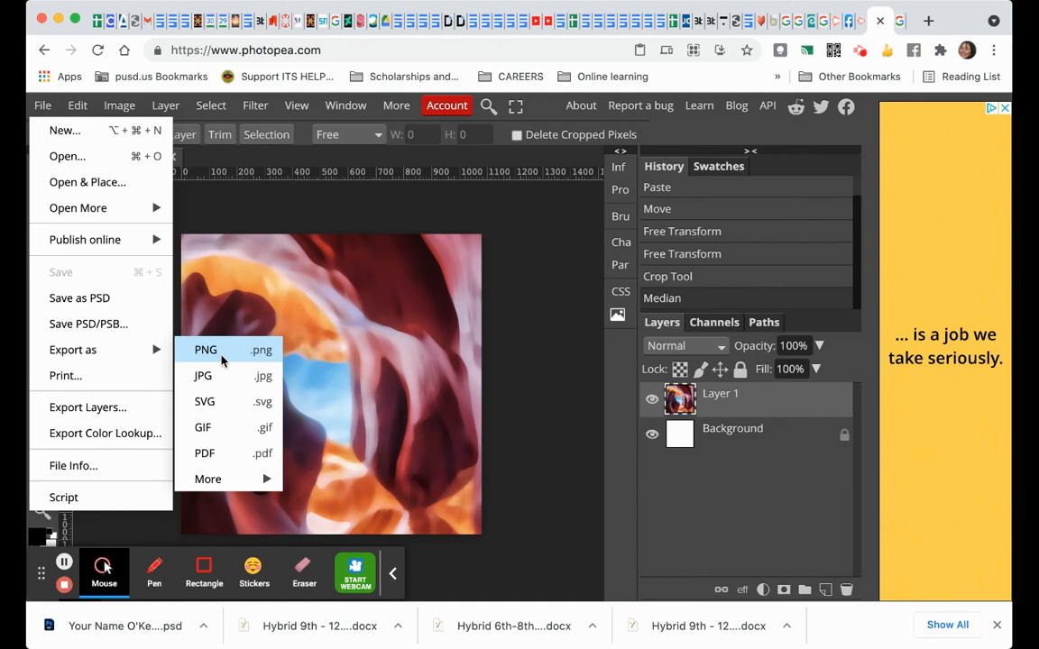
left_click(215, 352)
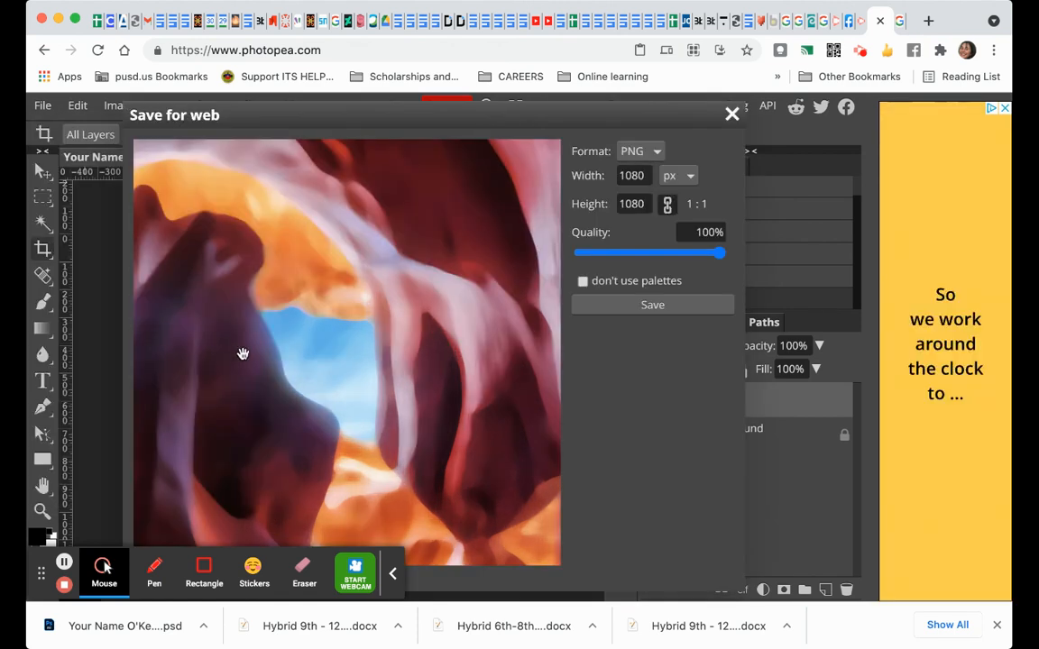
left_click(652, 305)
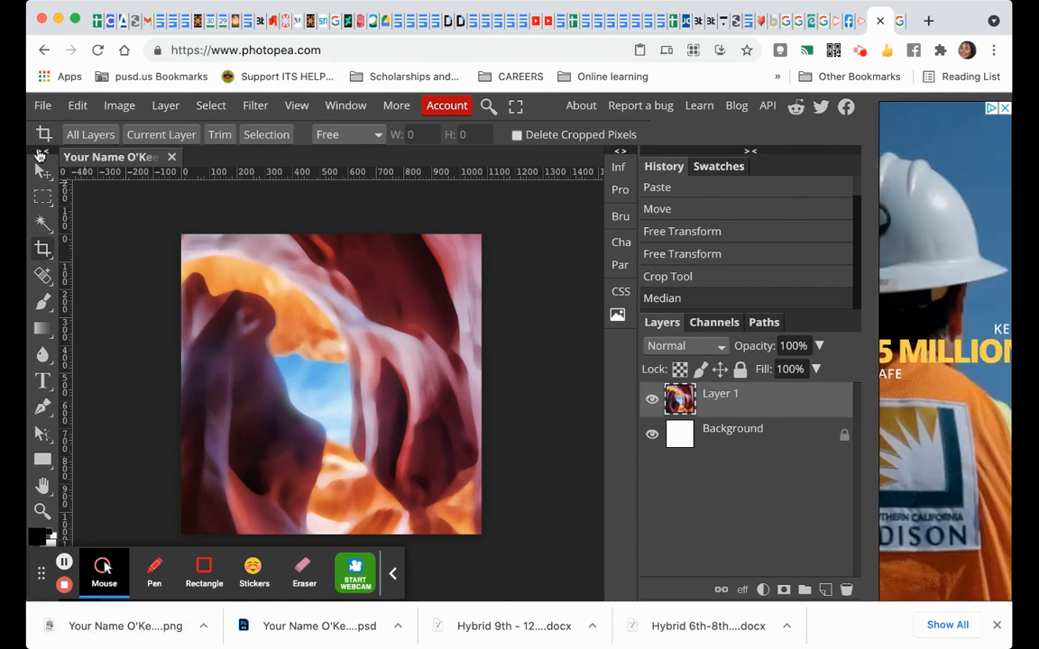
Publish the artwork online to Imgur as a JPG and view the uploaded image.
left_click(45, 106)
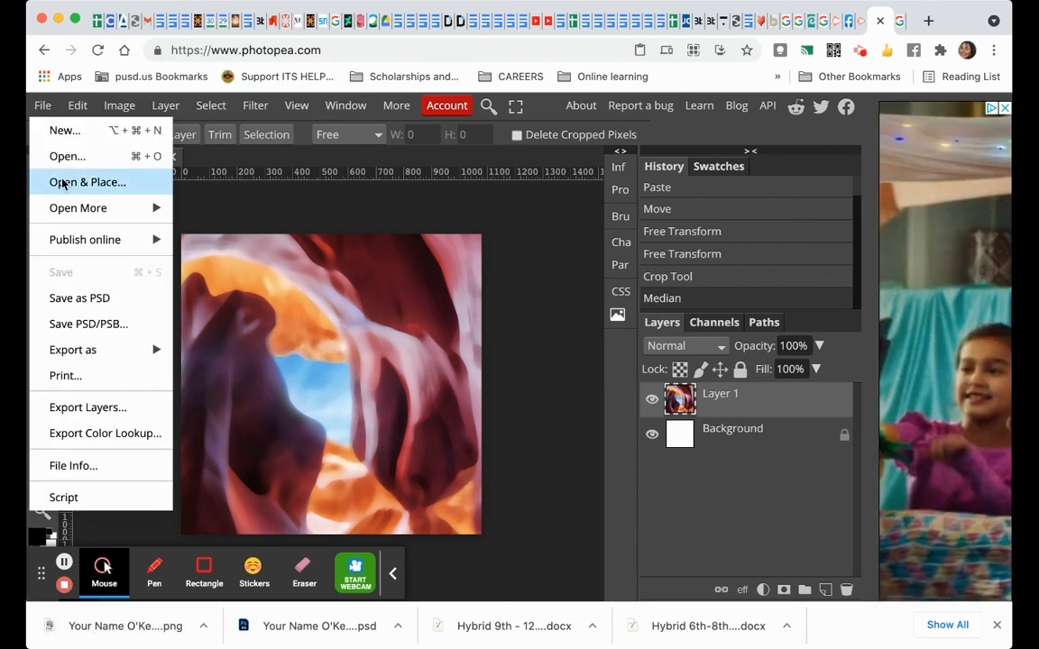
mouse_move(153, 240)
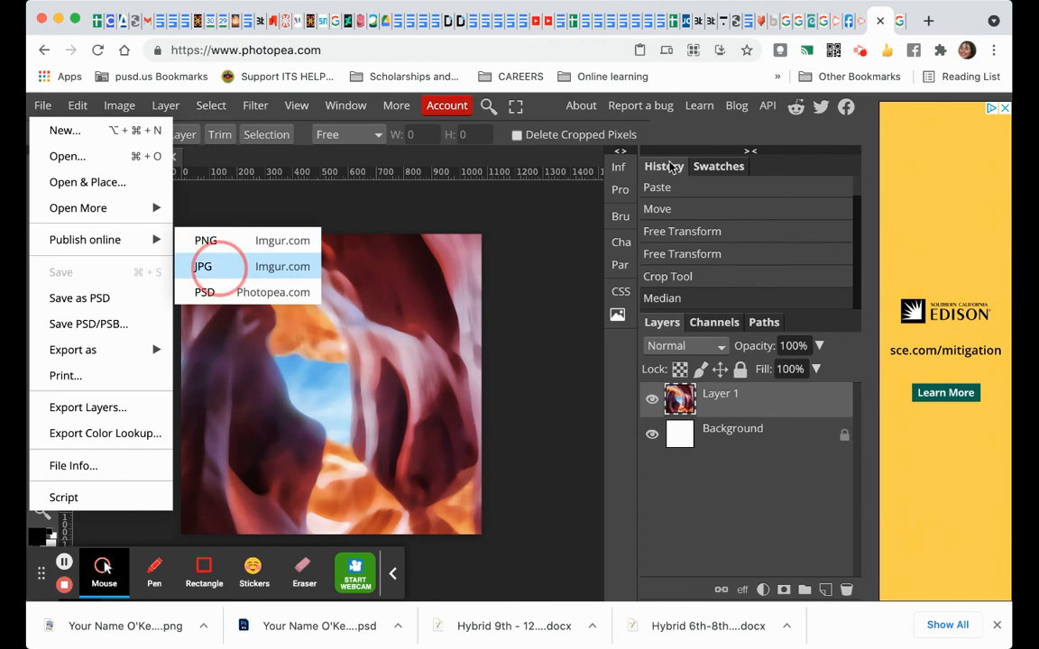
left_click(216, 266)
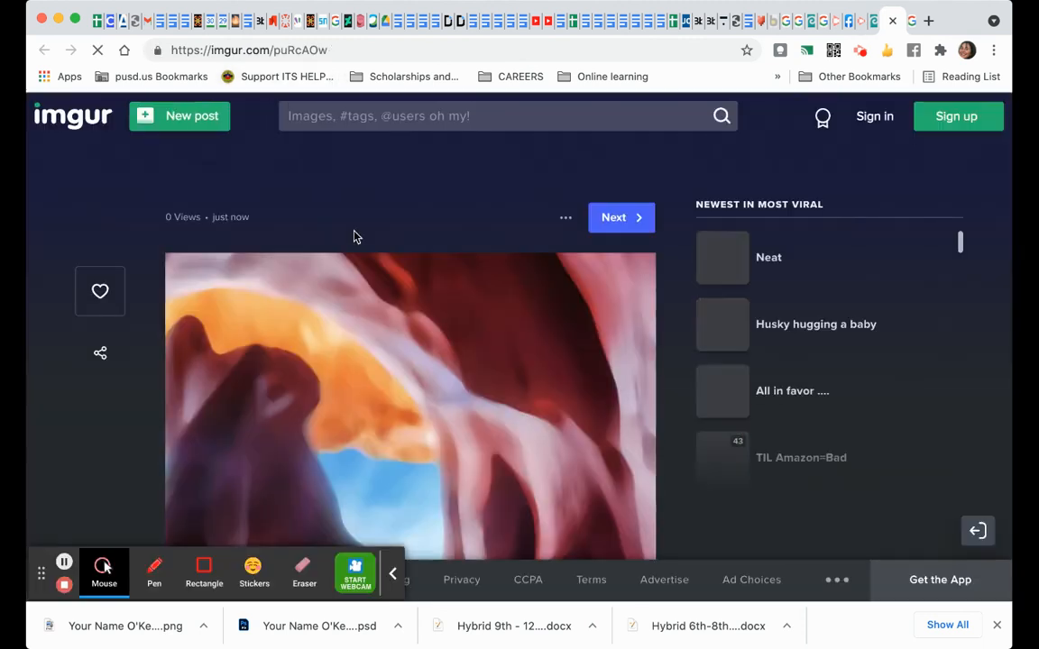
scroll(329, 237, "down", 2)
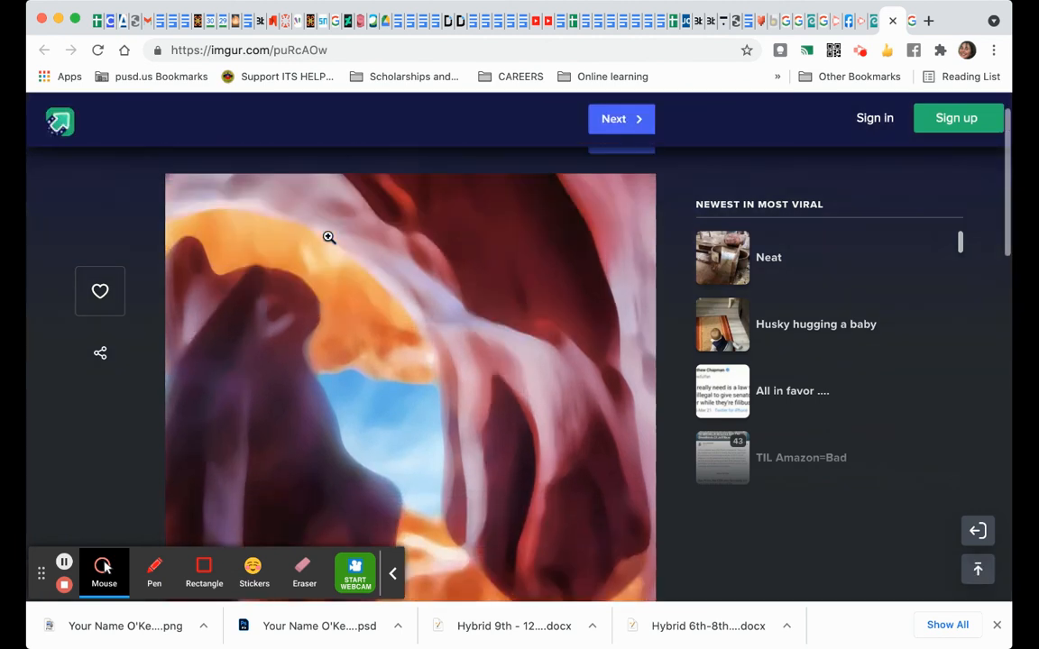
Copy the artwork's Imgur link and paste it as a link above the Coat of arms heading in the Google Docs art document.
scroll(329, 237, "up", 2)
left_click(341, 48)
key("super+c")
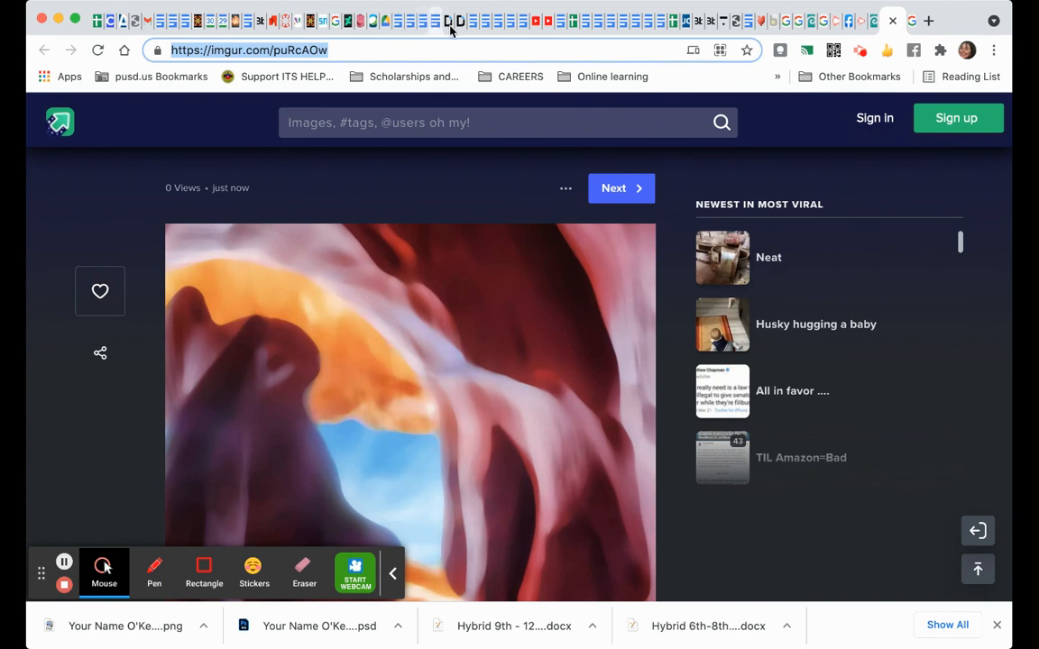
left_click(499, 26)
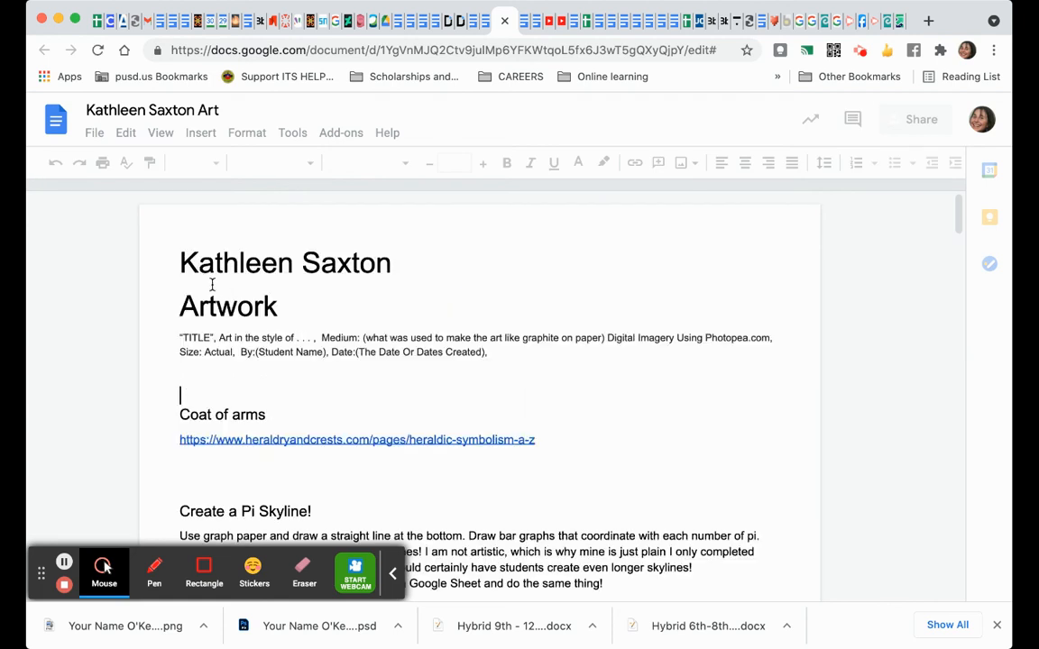
left_click(196, 381)
key("Return")
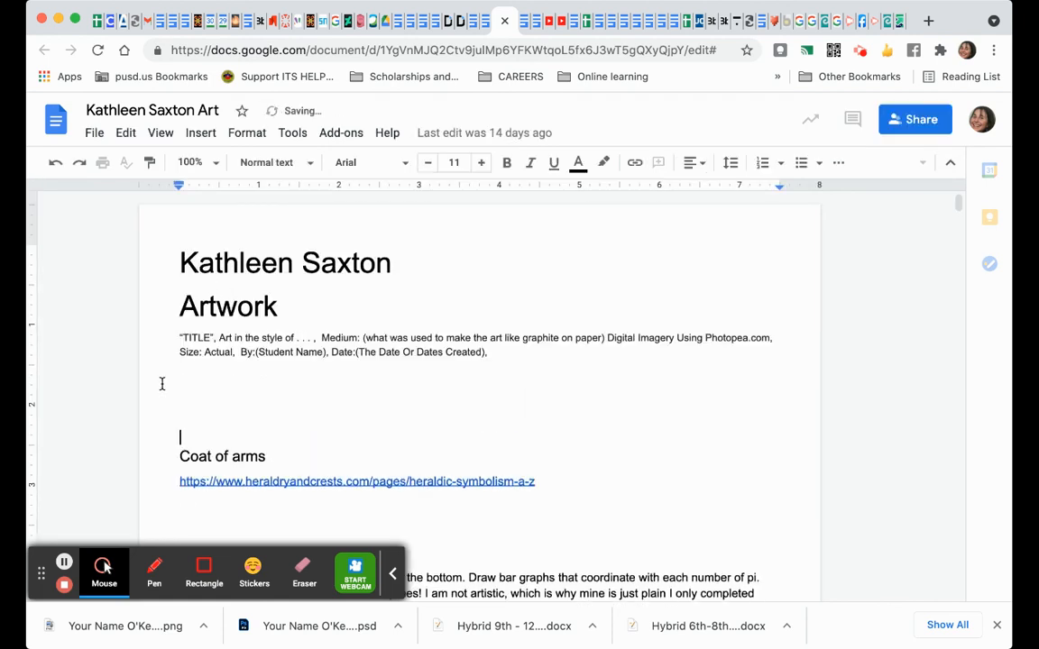
left_click(168, 394)
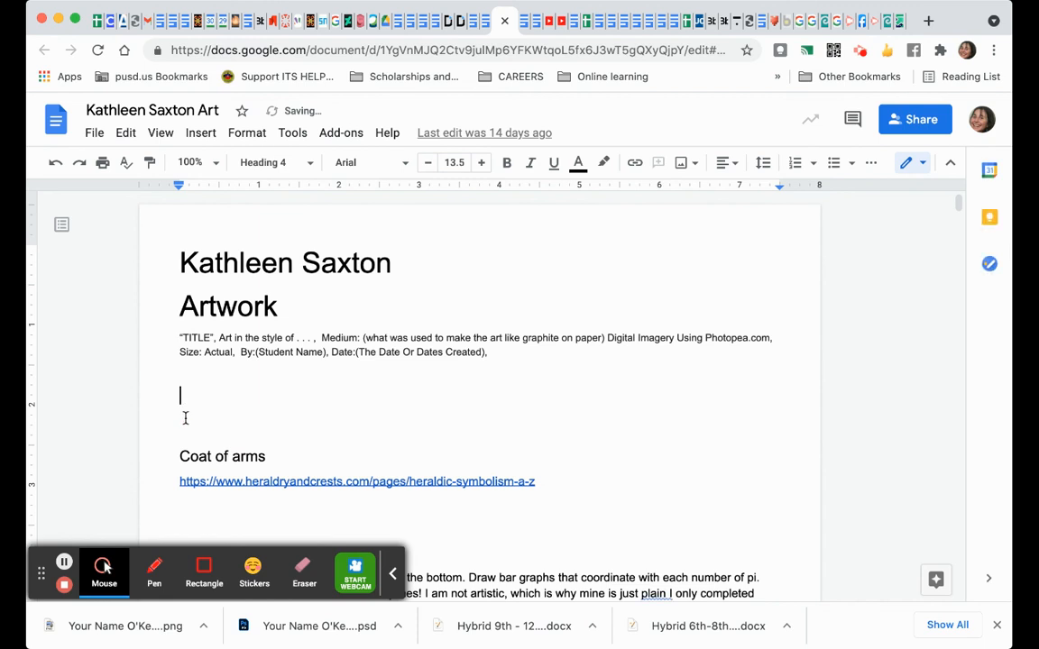
key("super+v")
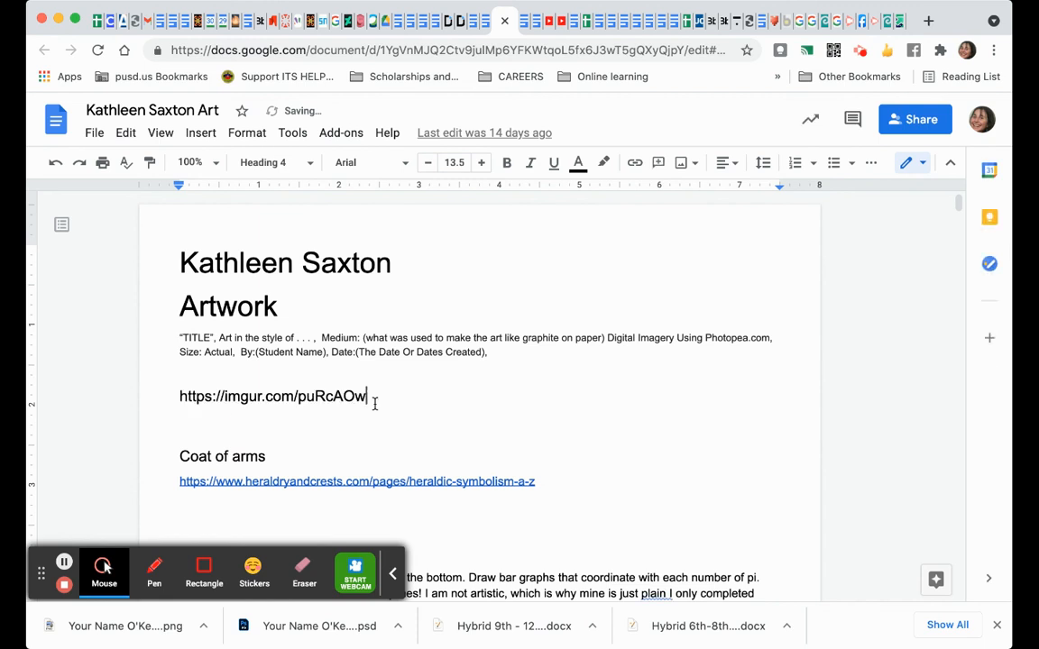
key("Return")
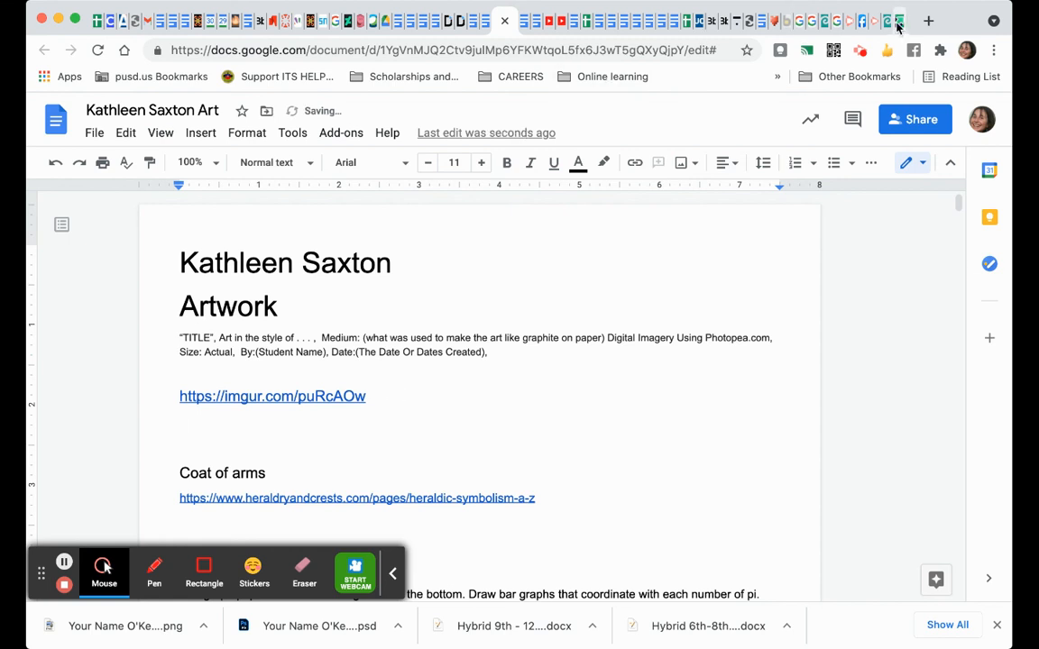
Copy the canyon artwork from its Imgur page and paste it into the Google Docs document directly below the Imgur link.
left_click(897, 25)
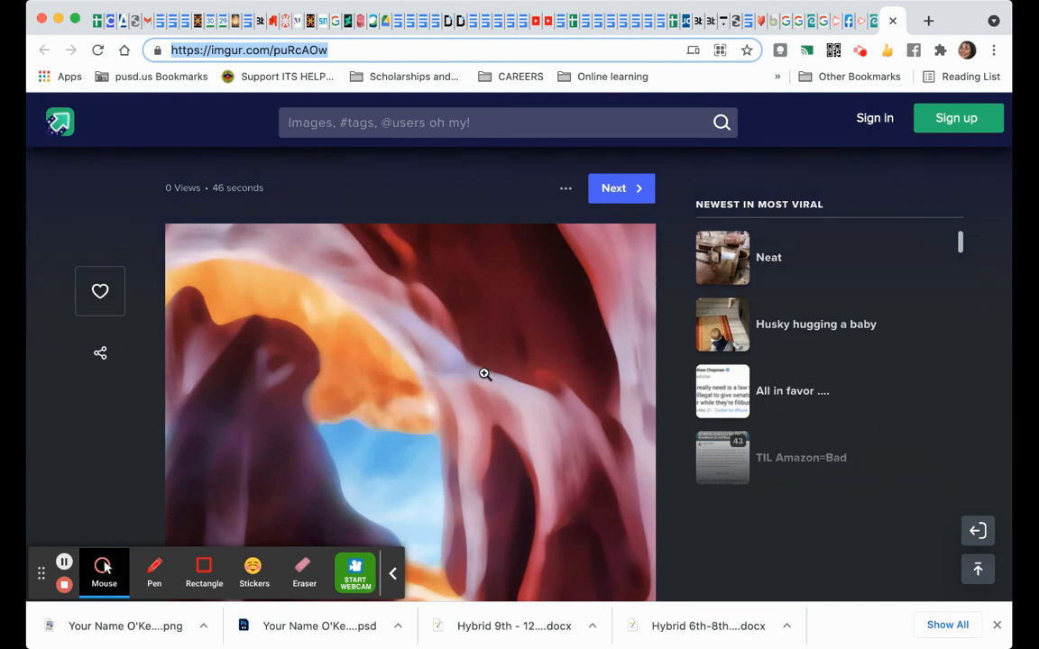
scroll(484, 373, "down", 2)
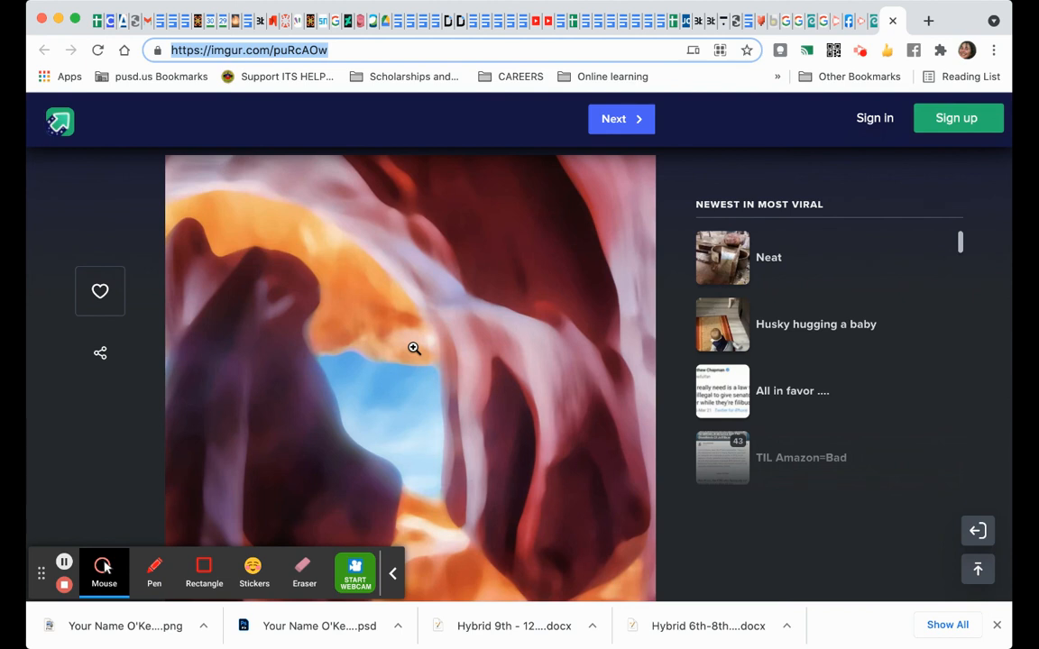
left_click(413, 350)
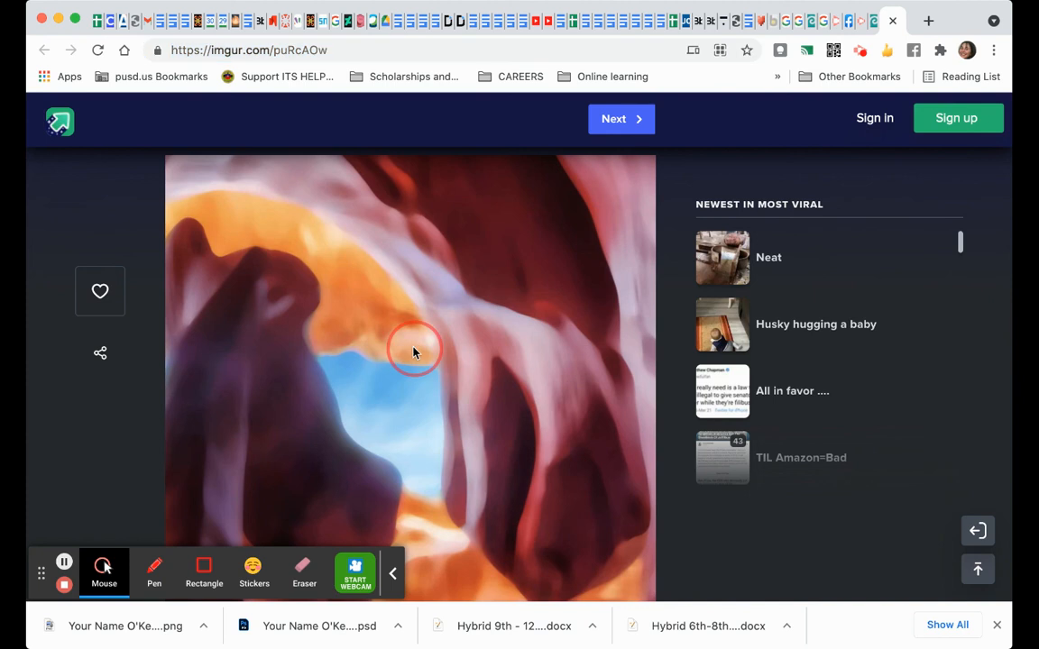
left_click(502, 29)
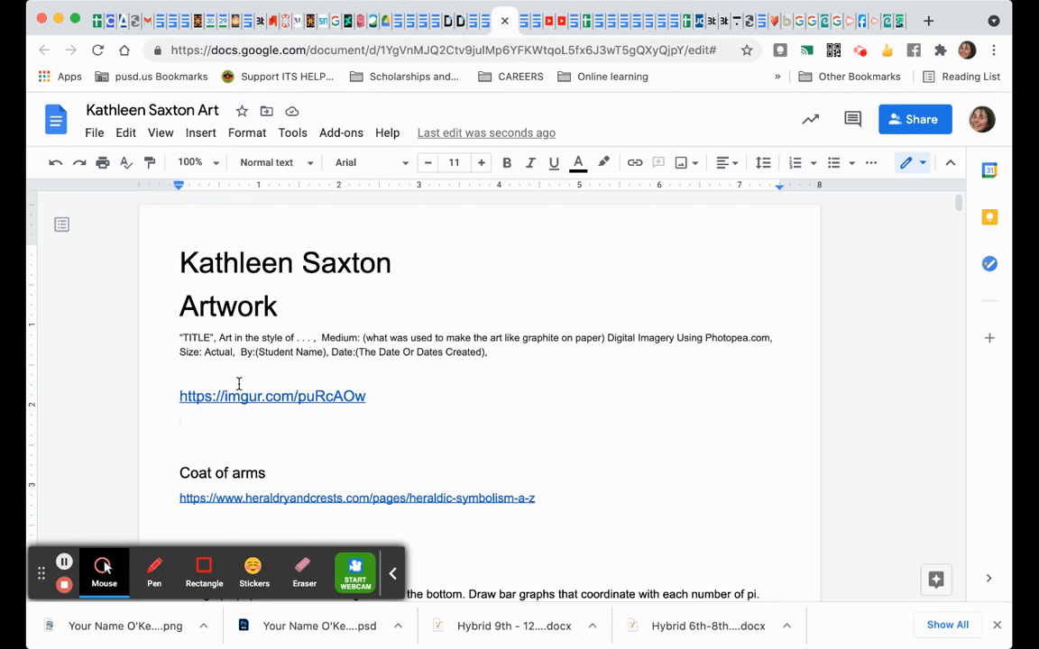
key("ctrl+v")
scroll(314, 390, "up", 1)
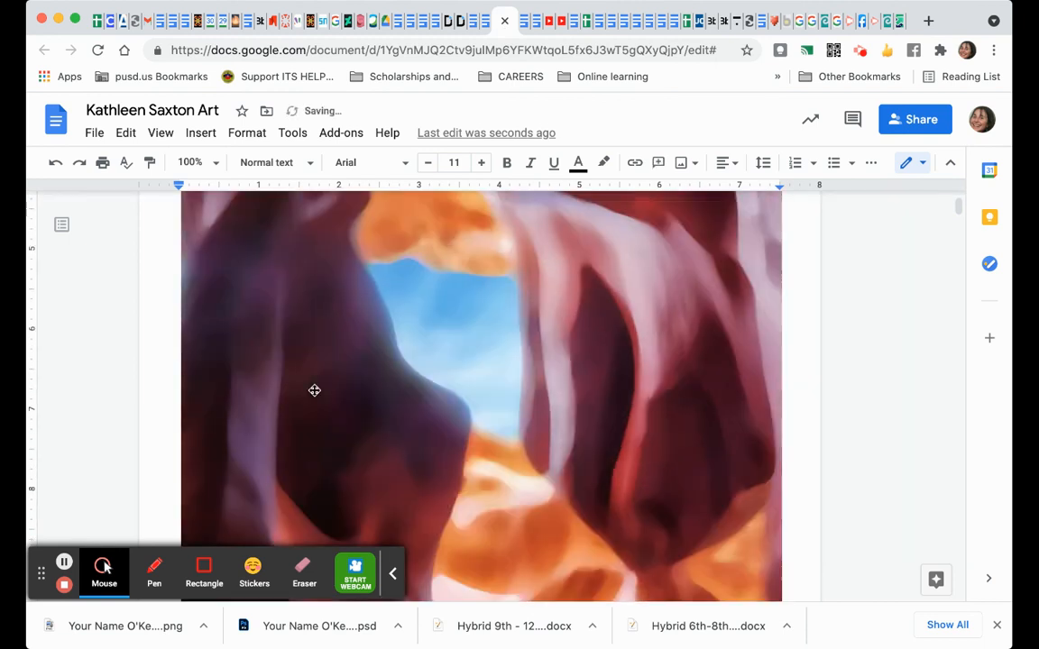
scroll(314, 389, "up", 2)
scroll(314, 389, "up", 3)
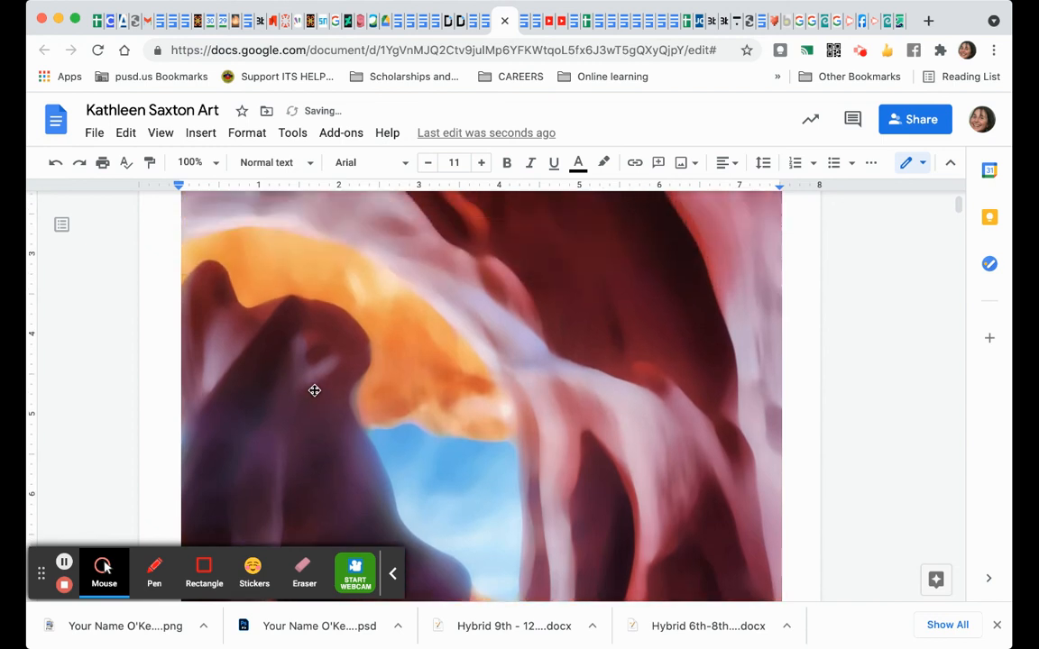
scroll(314, 389, "down", 1)
scroll(314, 389, "down", 4)
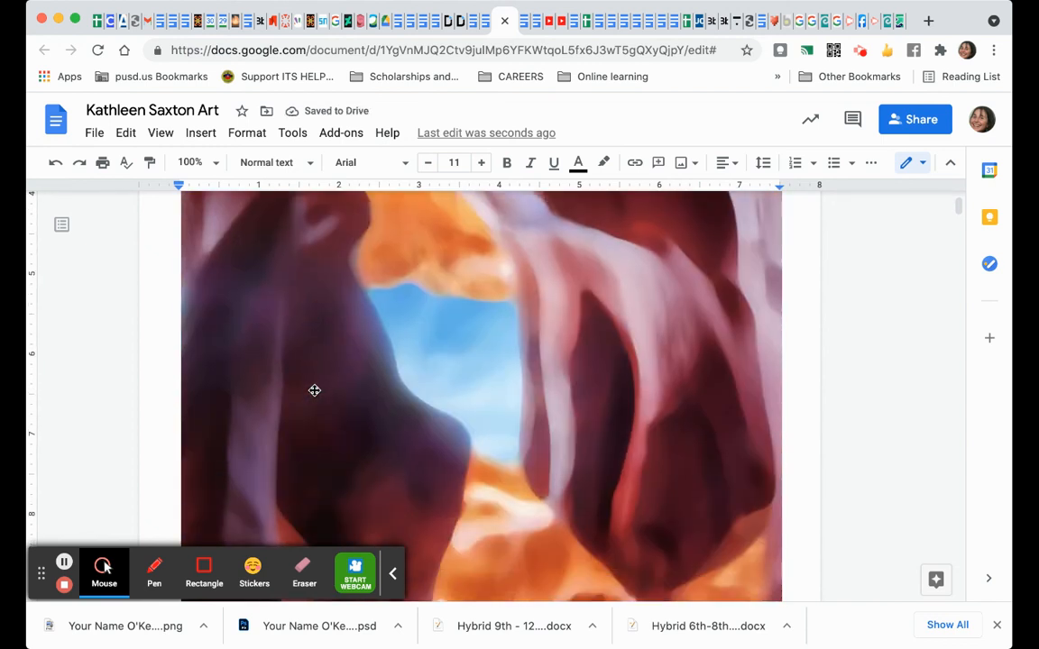
scroll(314, 389, "up", 5)
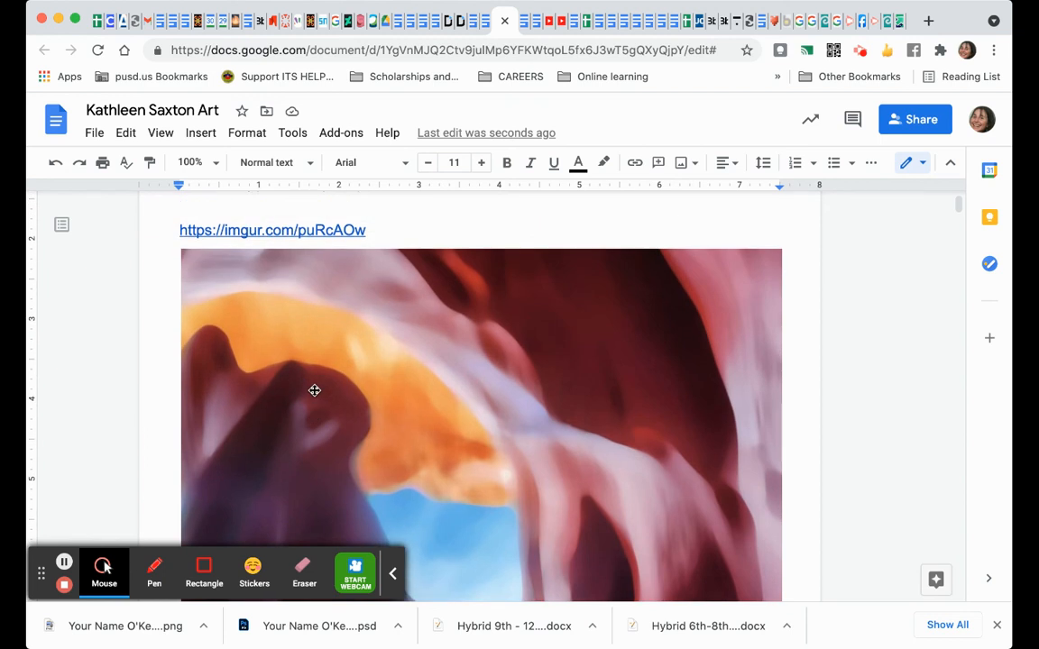
scroll(314, 389, "down", 8)
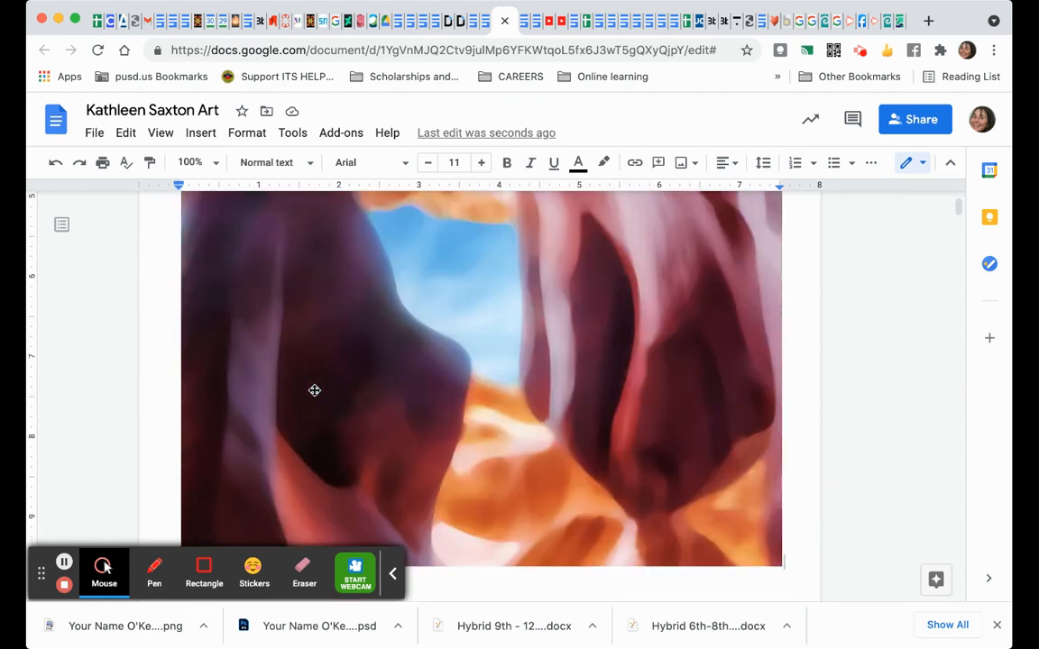
Review the placed artwork and the caption beneath it, including its title, style, medium, size, student name and date fields.
left_click(64, 562)
left_click(64, 562)
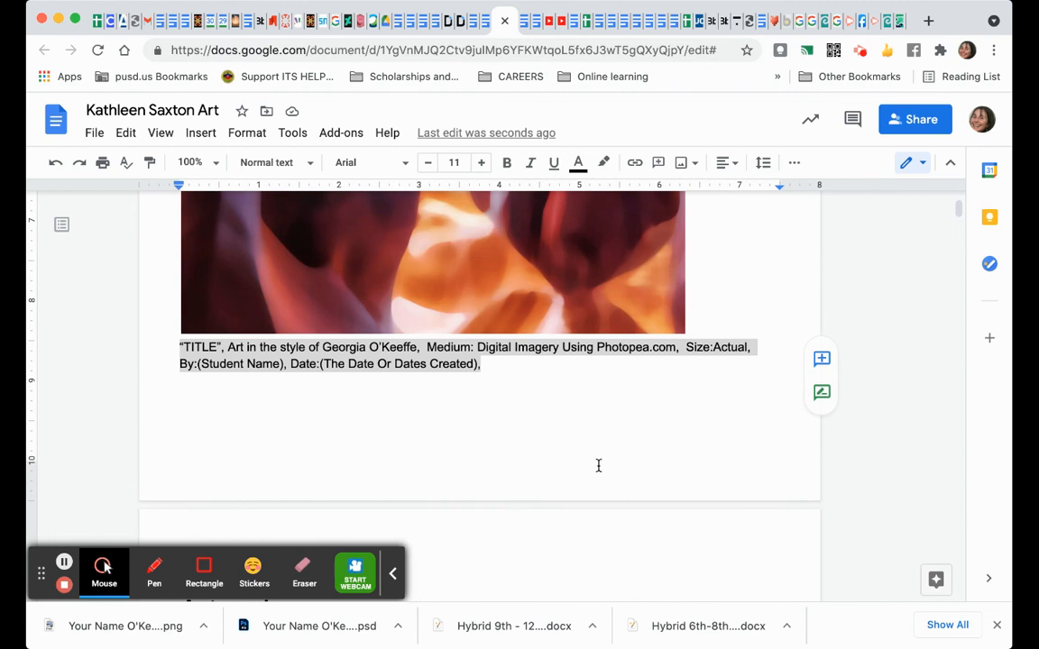
scroll(597, 466, "up", 3)
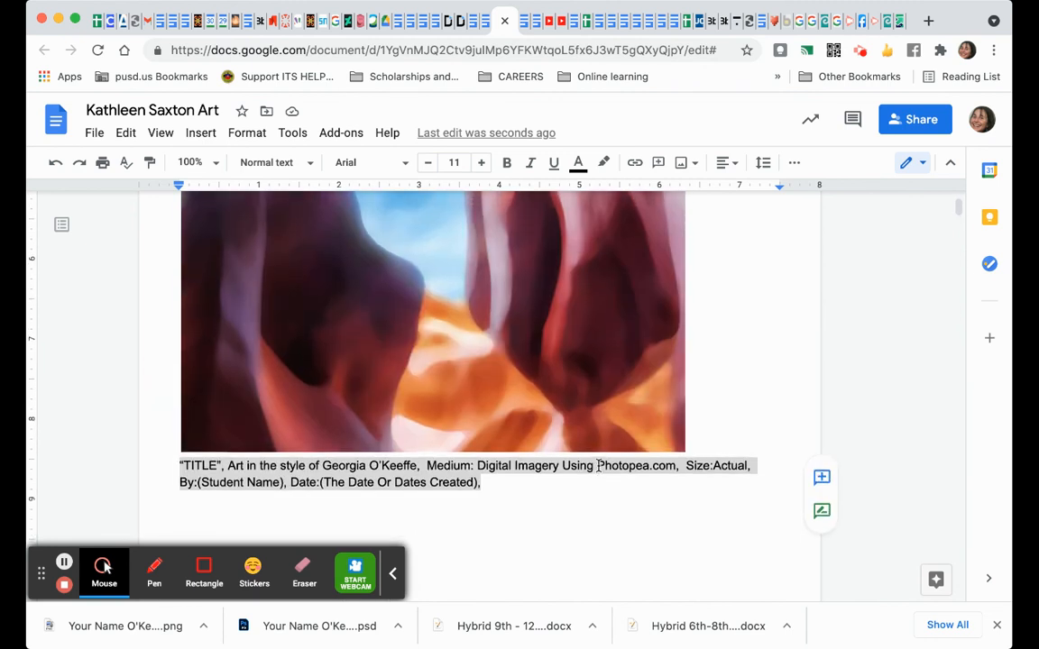
scroll(598, 466, "up", 2)
scroll(598, 466, "down", 3)
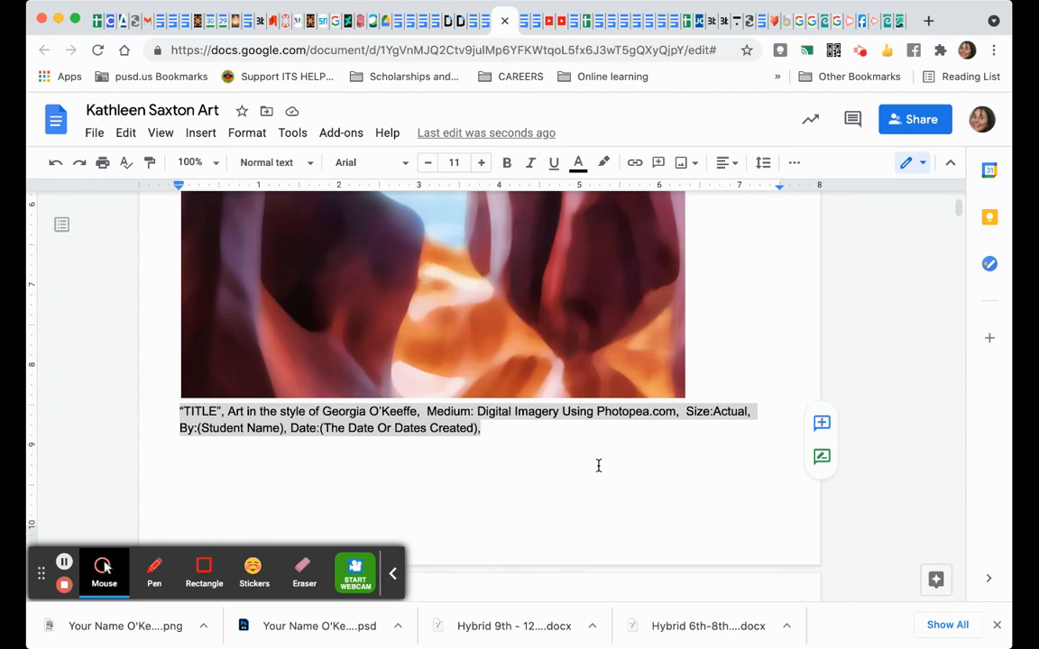
scroll(598, 466, "down", 1)
scroll(598, 465, "up", 2)
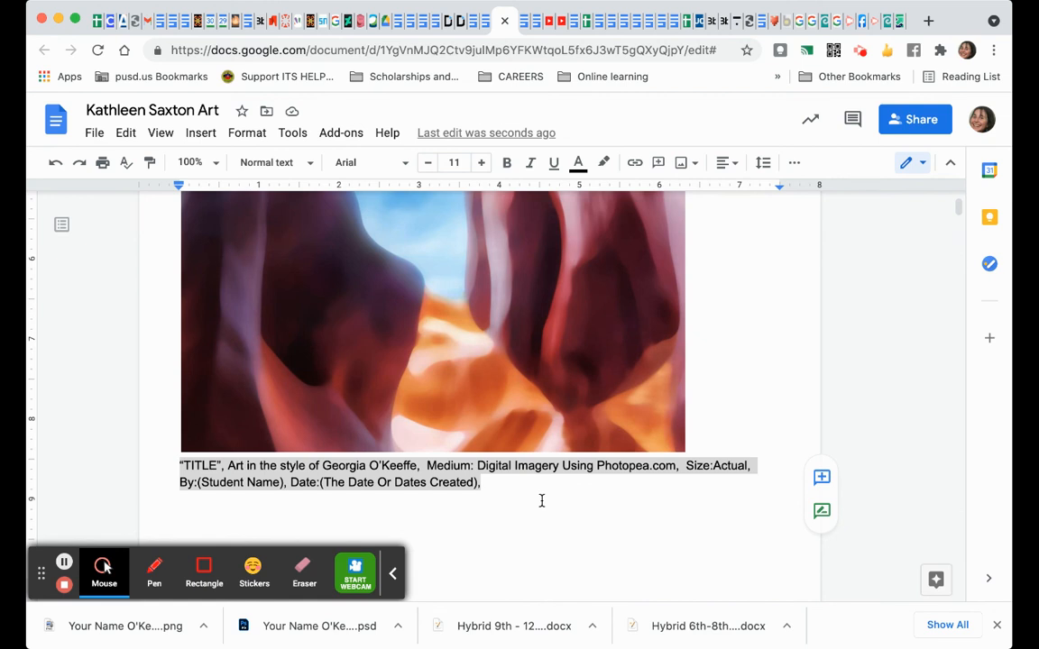
left_click(63, 564)
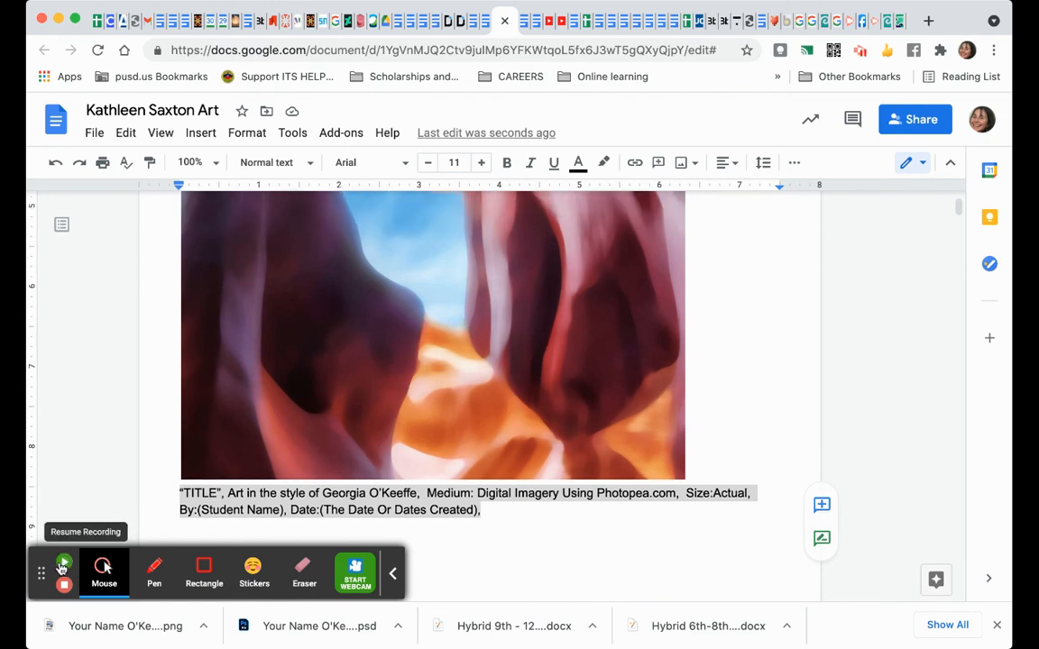
left_click(63, 564)
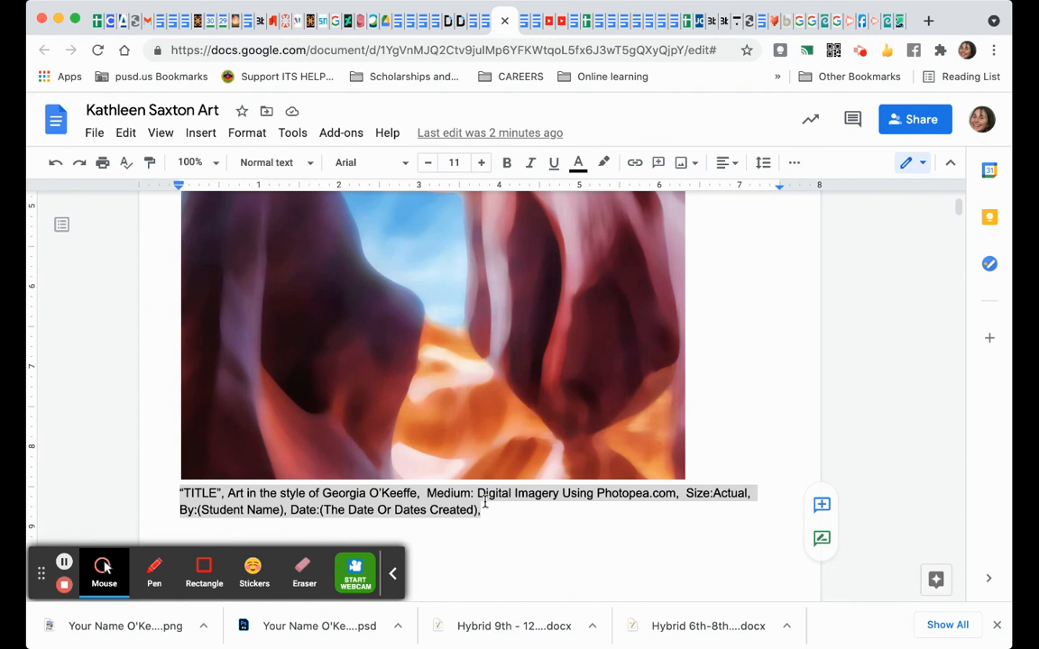
scroll(498, 384, "up", 3)
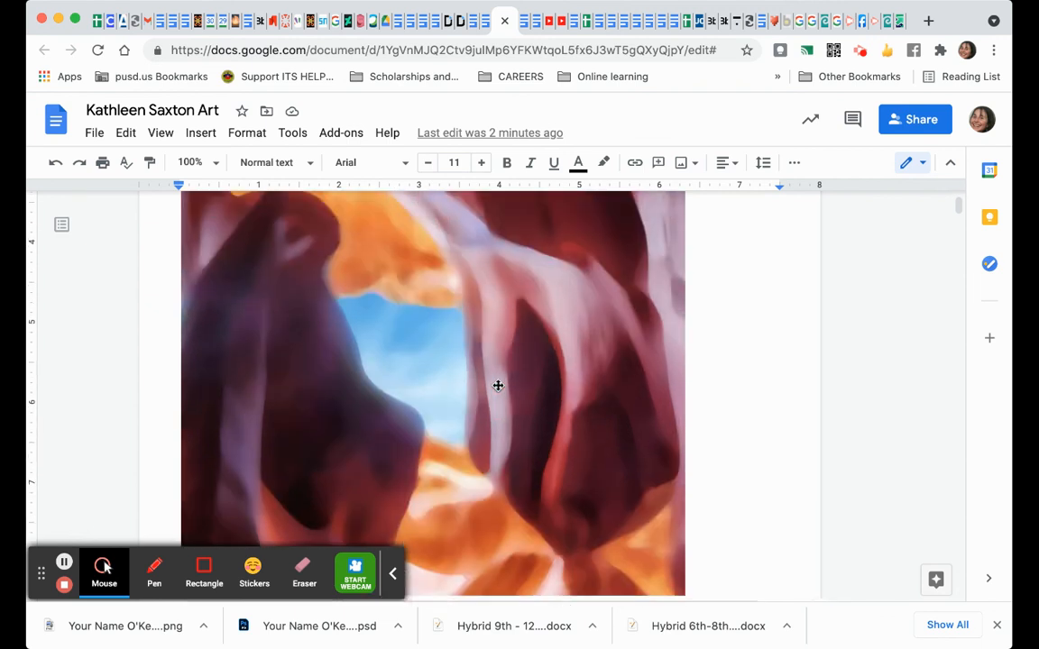
scroll(497, 385, "down", 1)
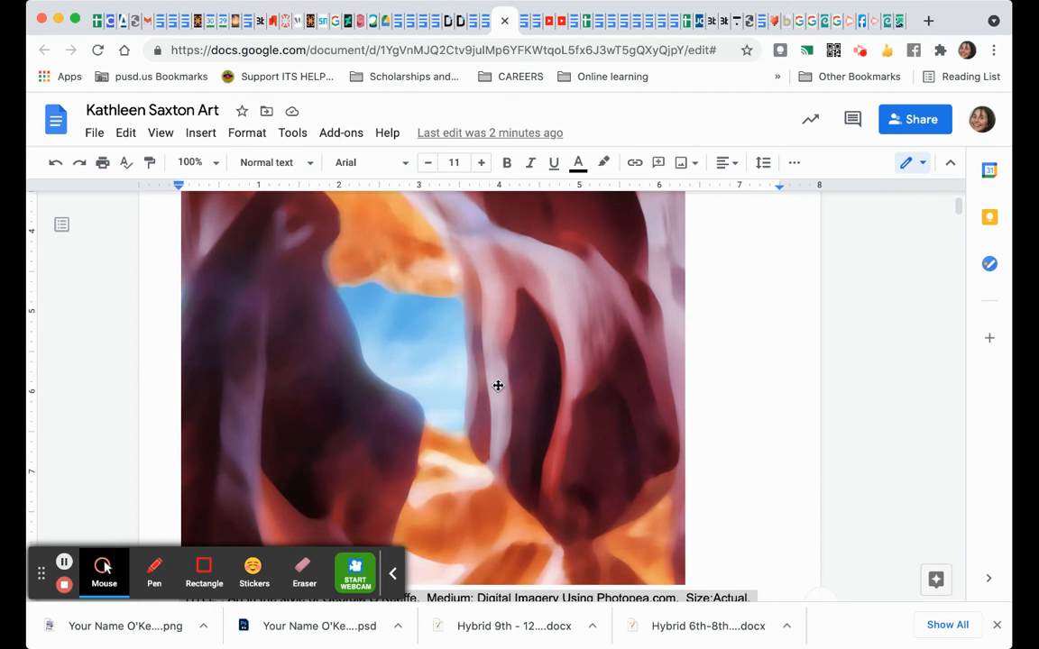